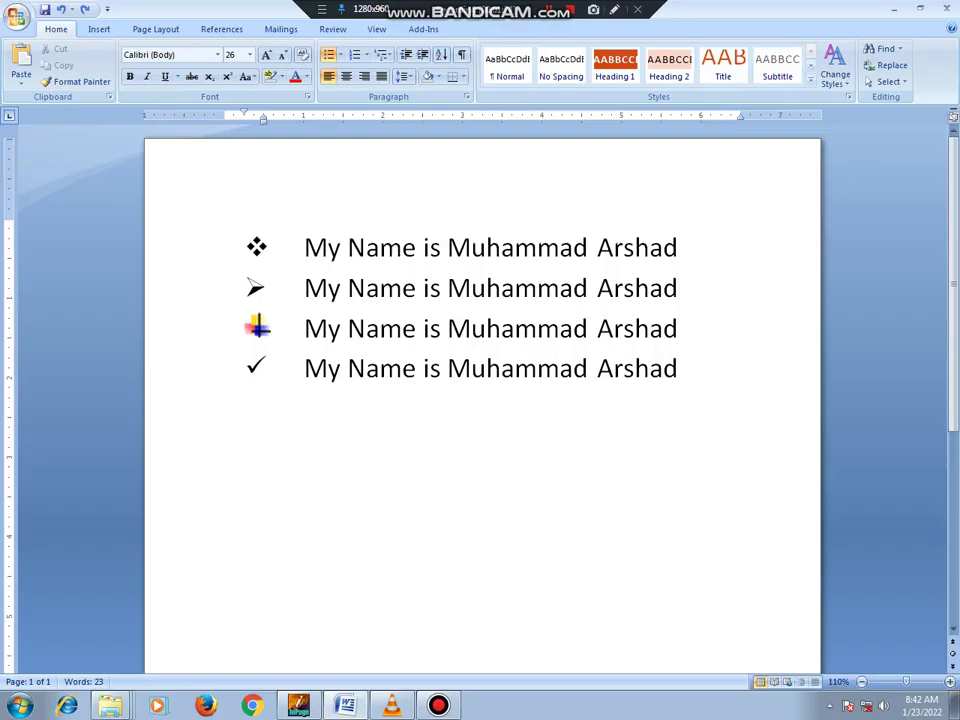
pyautogui.press('Return')
# - Move the first line to list level 2 so it gets a hollow circle bullet
pyautogui.click(340, 55)
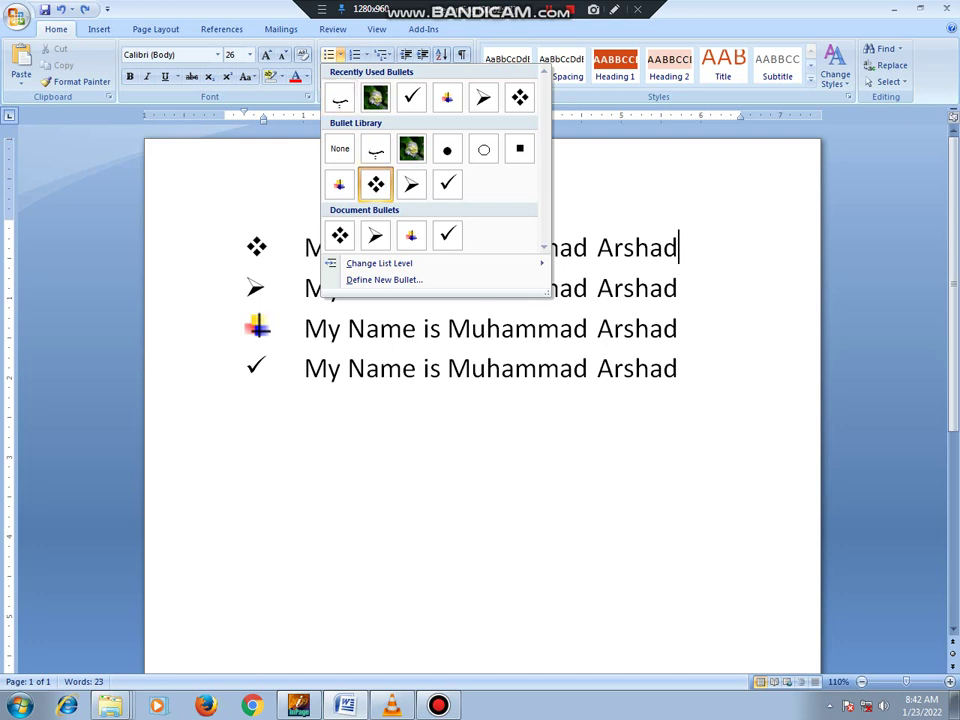
pyautogui.moveTo(380, 263)
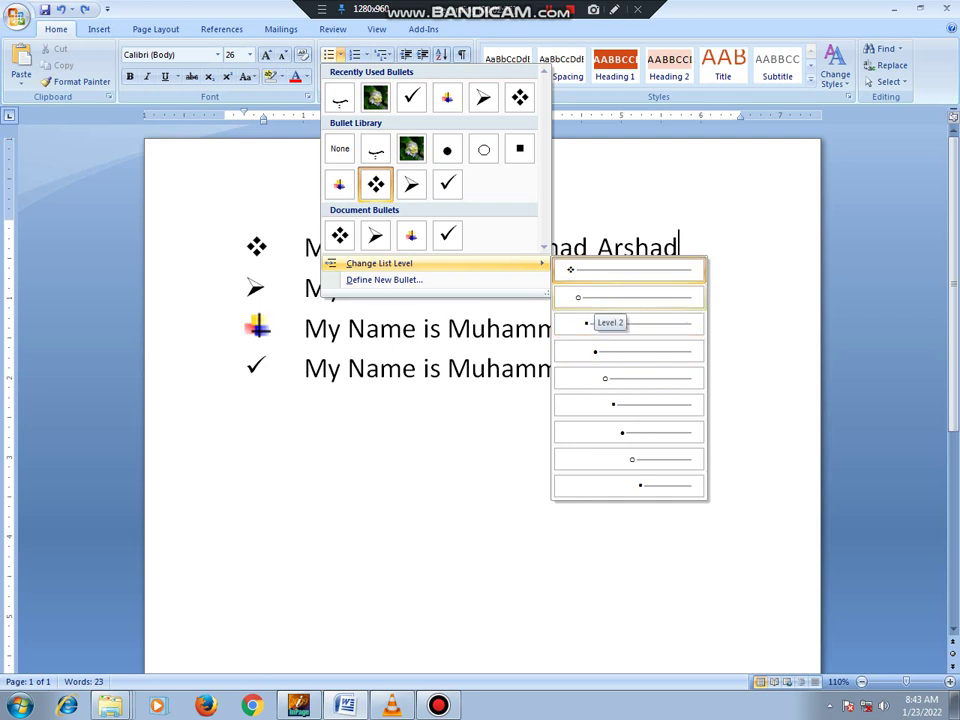
pyautogui.click(600, 298)
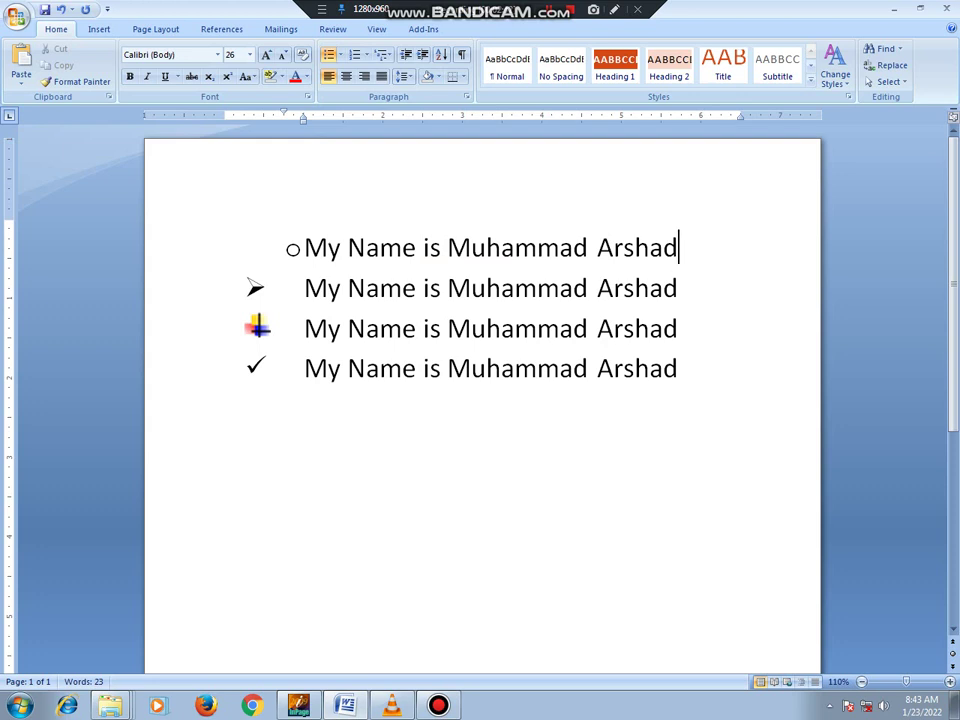
# - Demote the second line to list level 4 with a small solid dot bullet
pyautogui.click(305, 288)
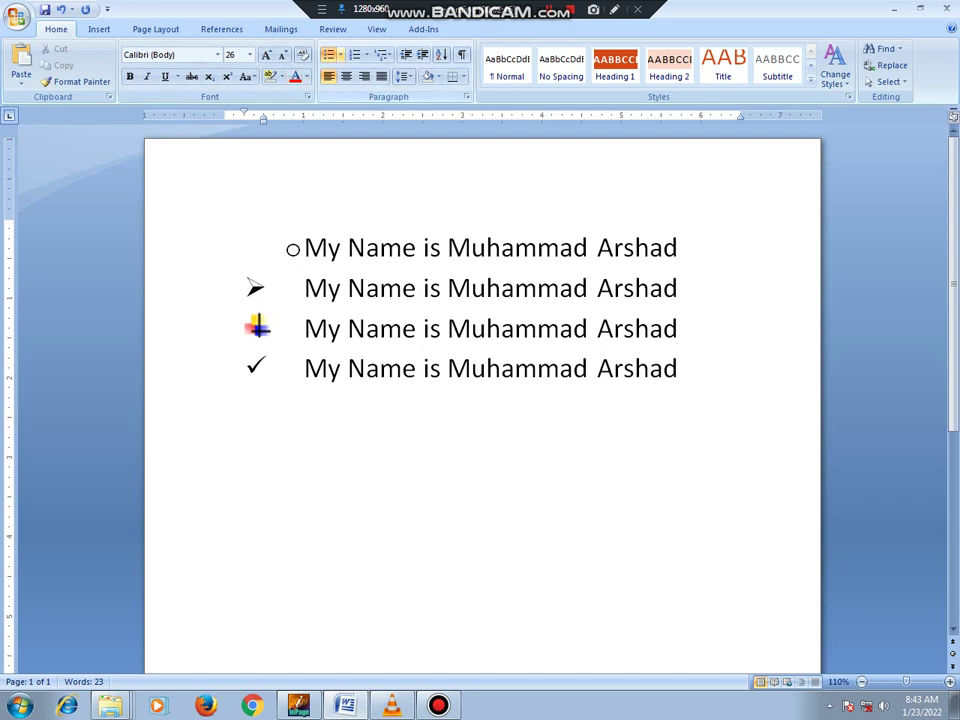
pyautogui.click(341, 55)
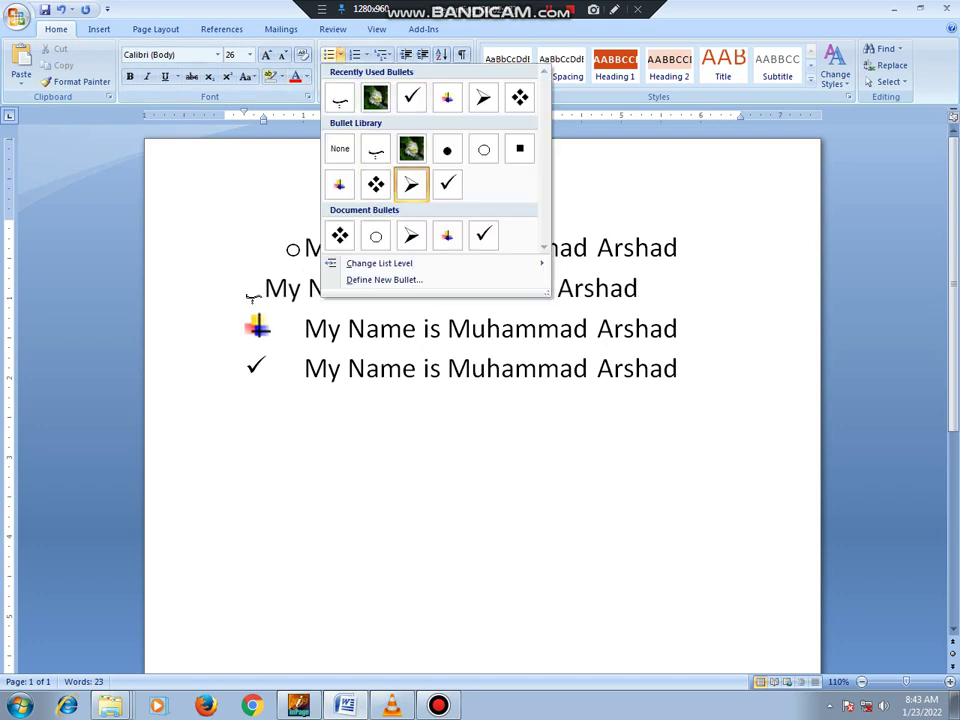
pyautogui.moveTo(380, 263)
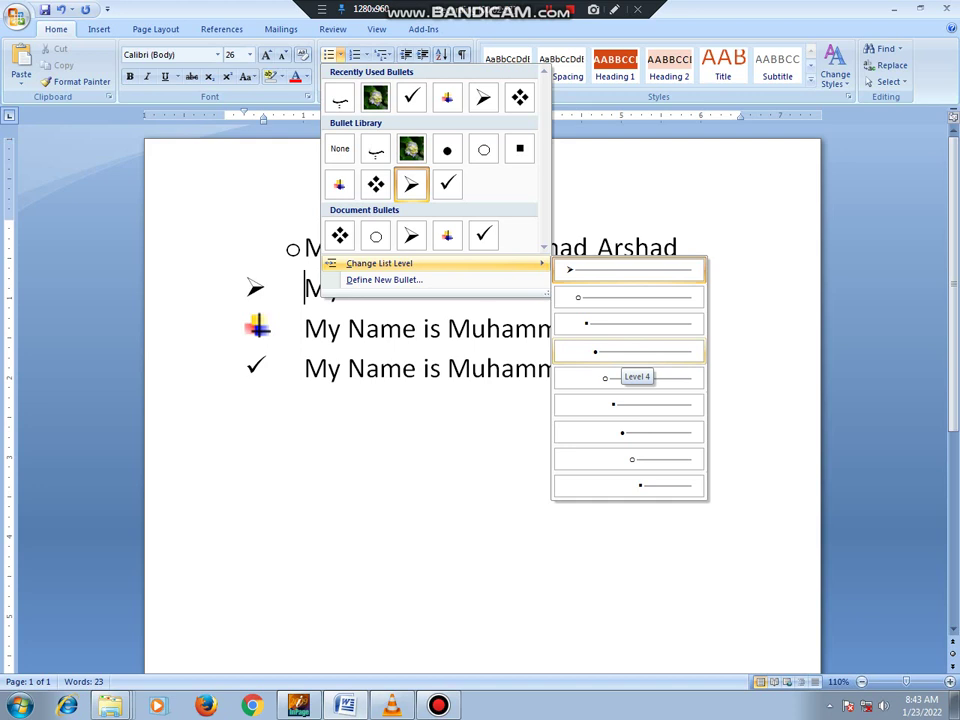
pyautogui.click(628, 351)
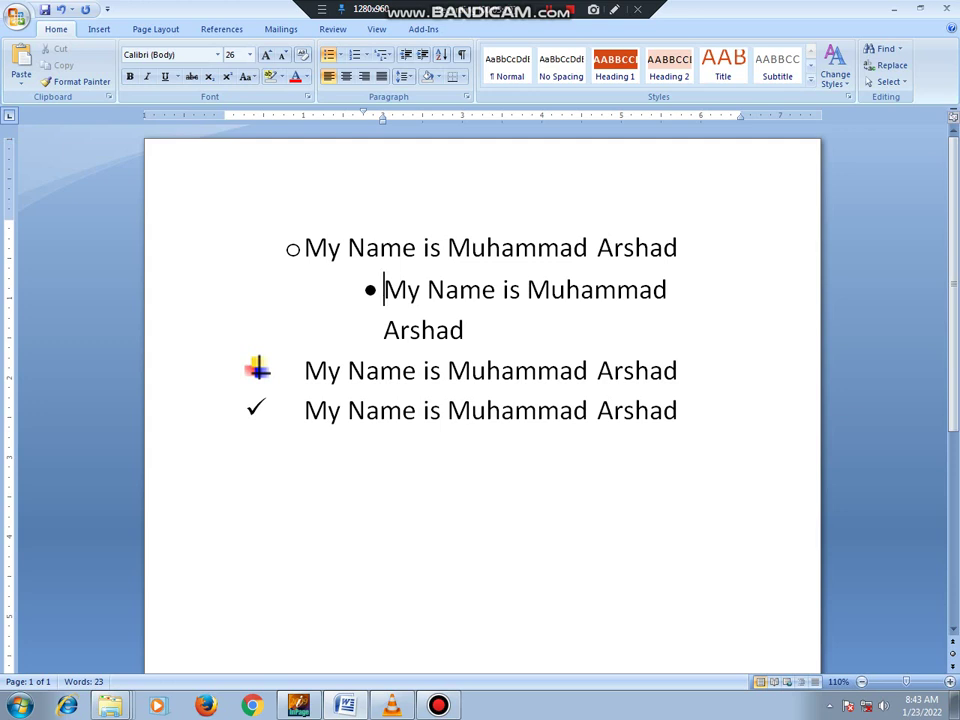
pyautogui.click(305, 370)
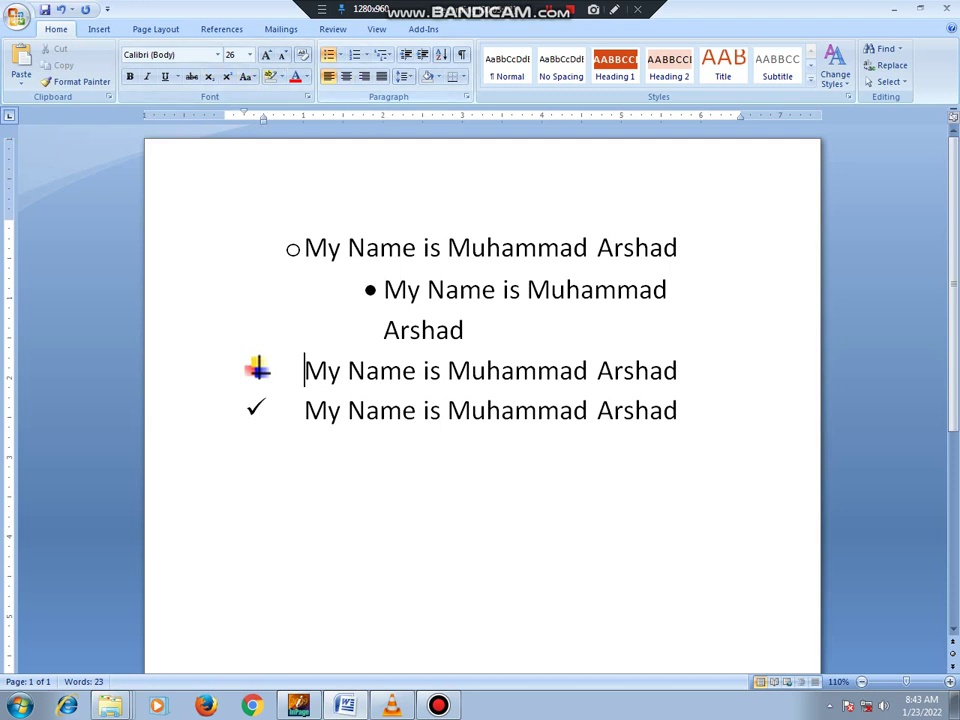
# - Demote the third line, then undo the level changes with Ctrl+Z to restore the original bullets
pyautogui.click(341, 55)
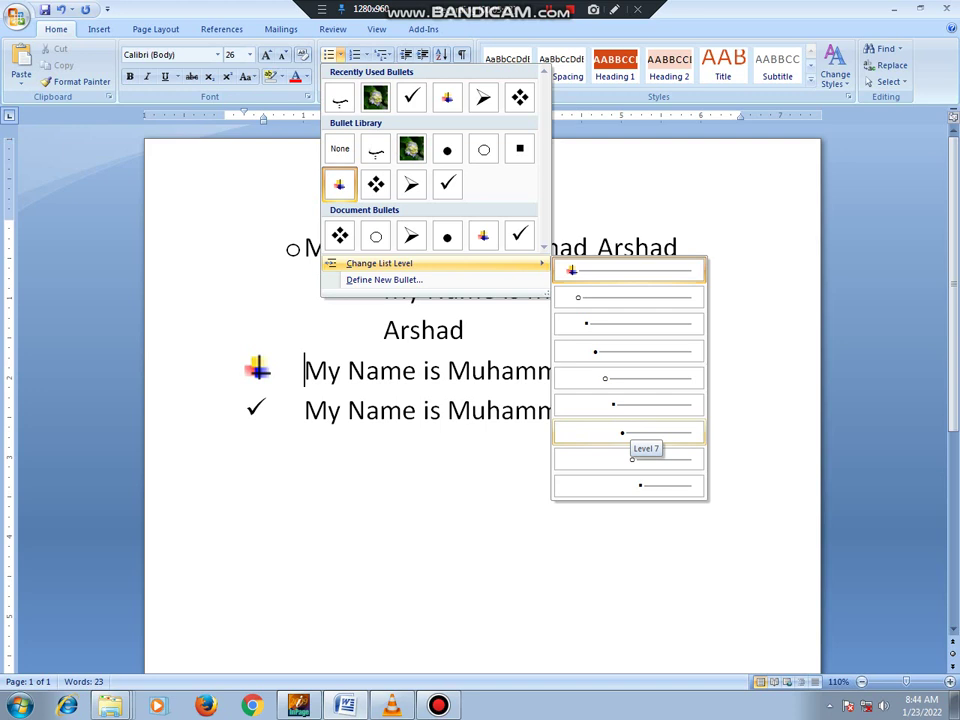
pyautogui.click(628, 437)
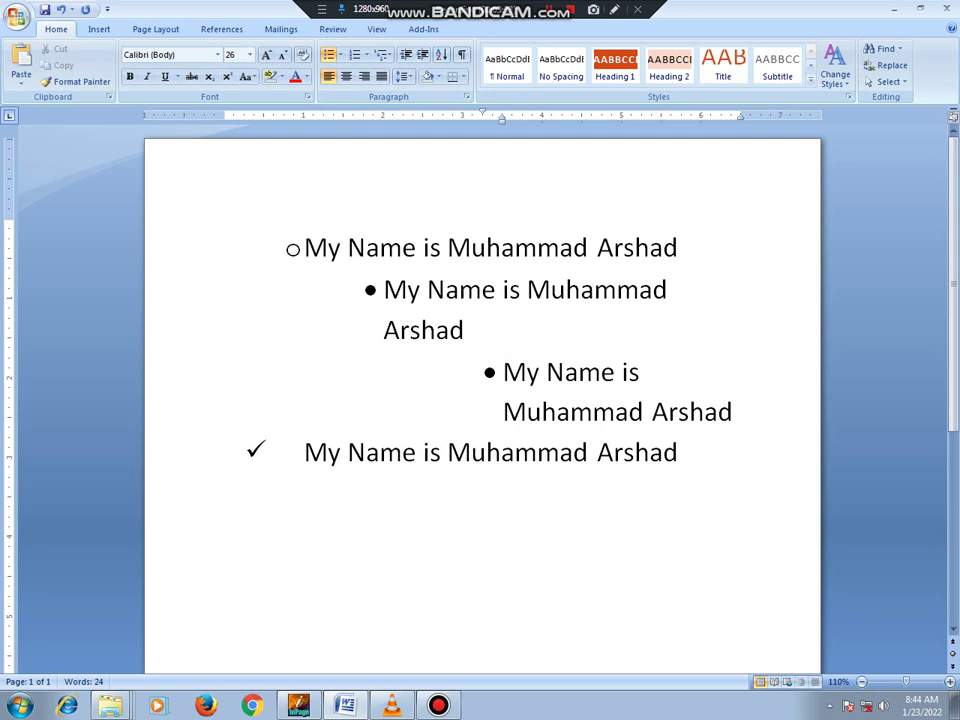
pyautogui.hotkey('ctrl', 'z')
pyautogui.hotkey('ctrl', 'z')
pyautogui.hotkey('ctrl', 'z')
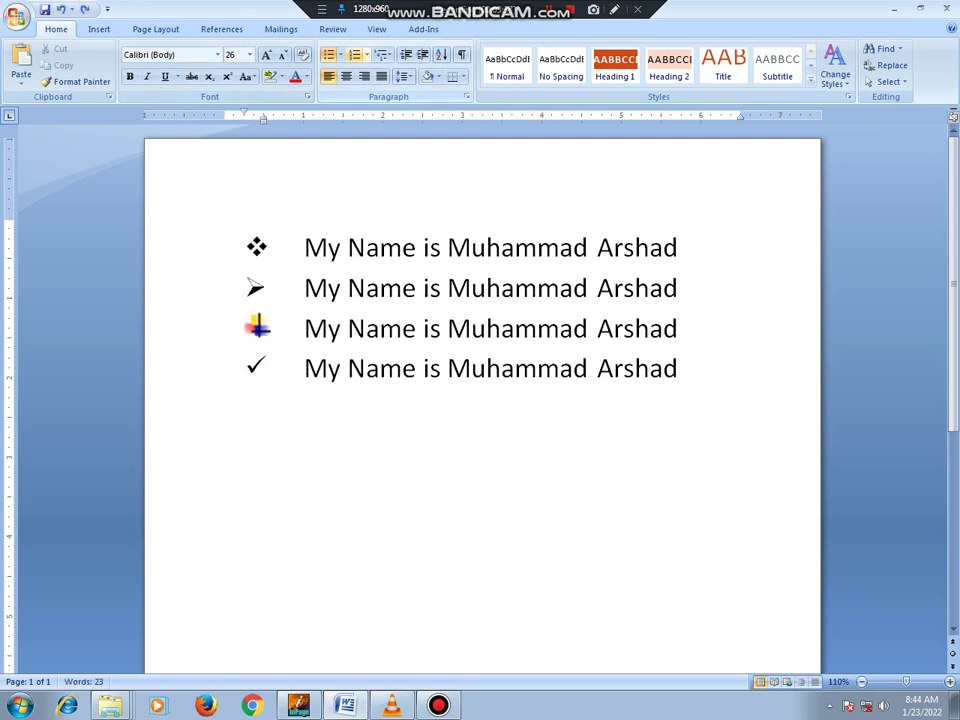
# - Glance at the Numbering formats, then show the Bullets gallery instead
pyautogui.click(367, 55)
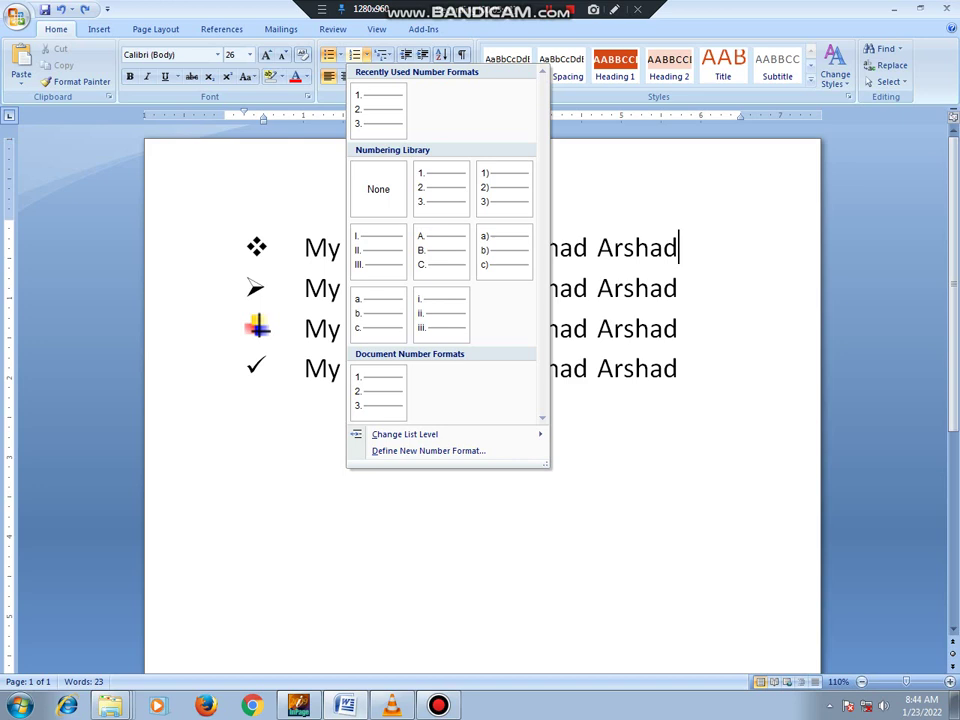
pyautogui.click(341, 54)
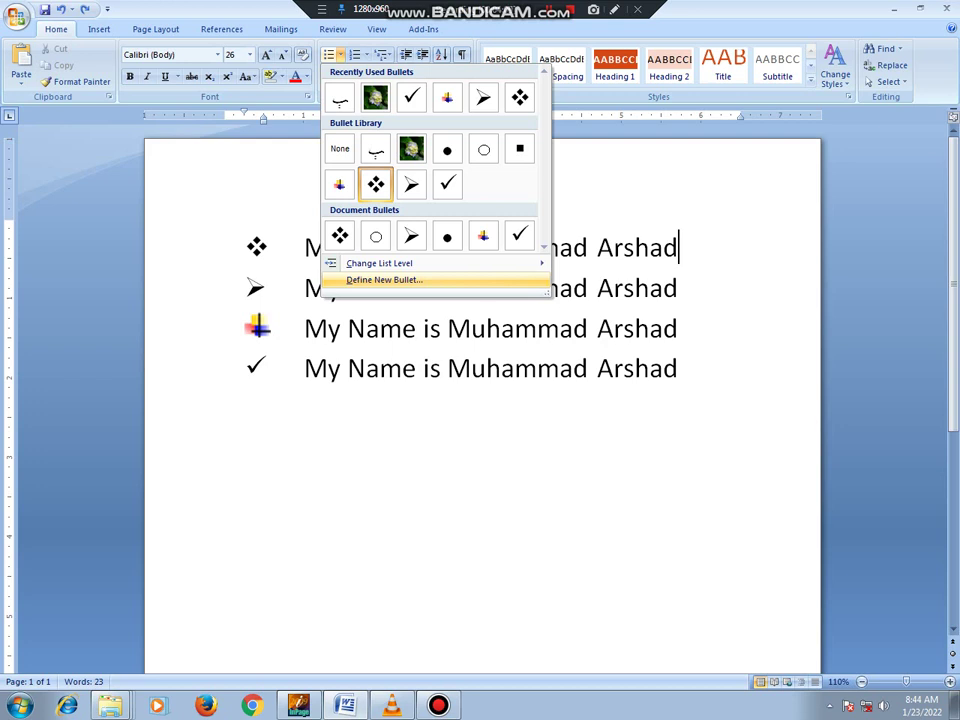
# - Start a new bullet definition and preview the Symbol, Picture and Font choices without changing anything
pyautogui.press('Return')
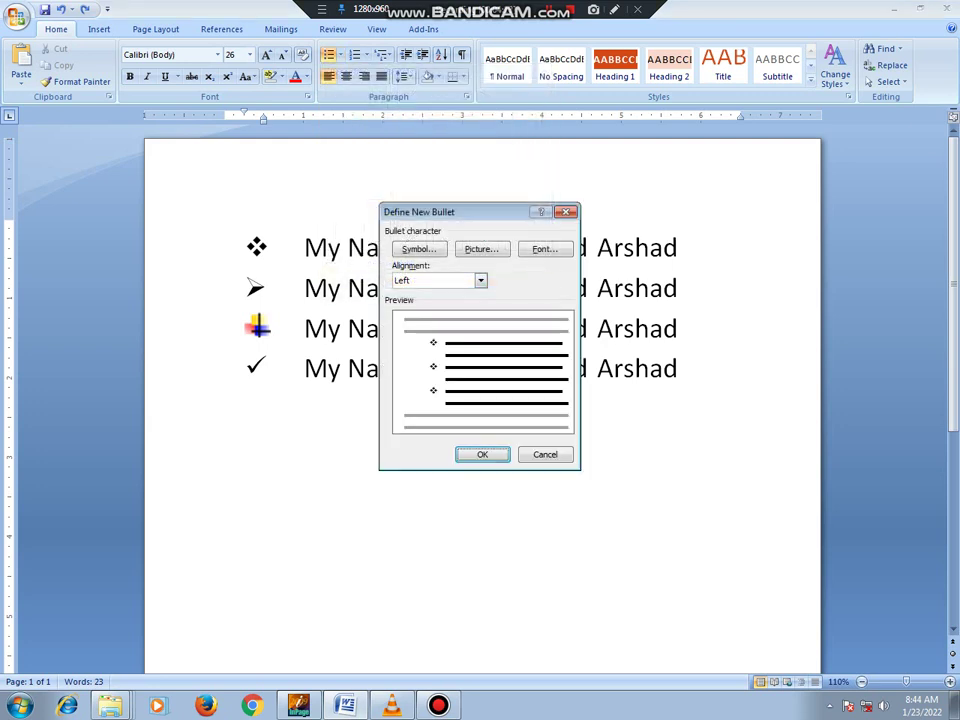
pyautogui.moveTo(420, 212); pyautogui.dragTo(485, 359)
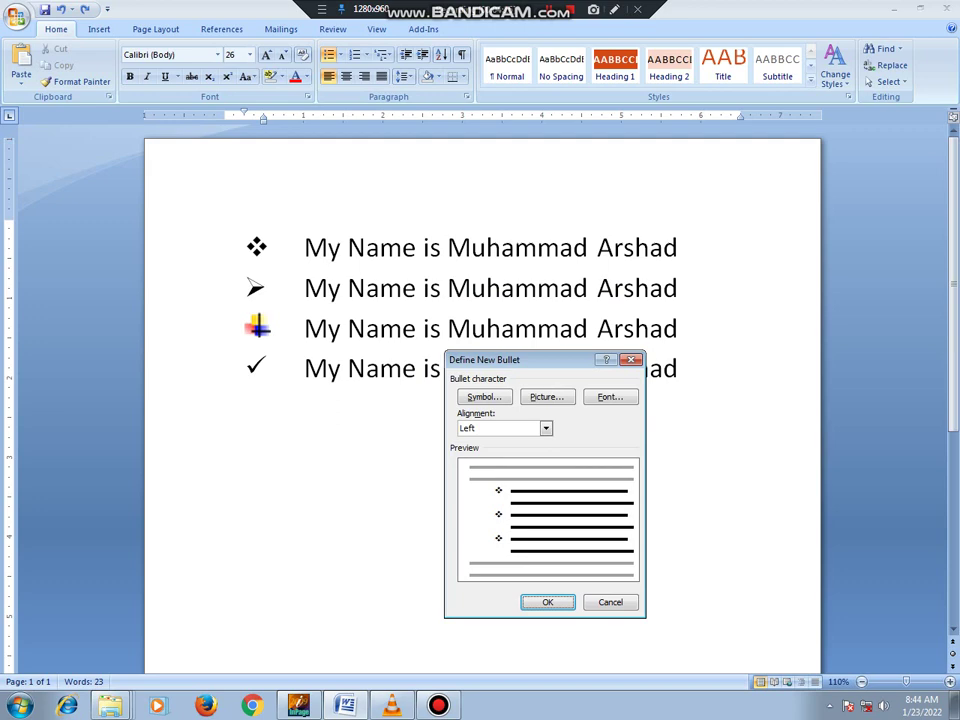
pyautogui.click(485, 397)
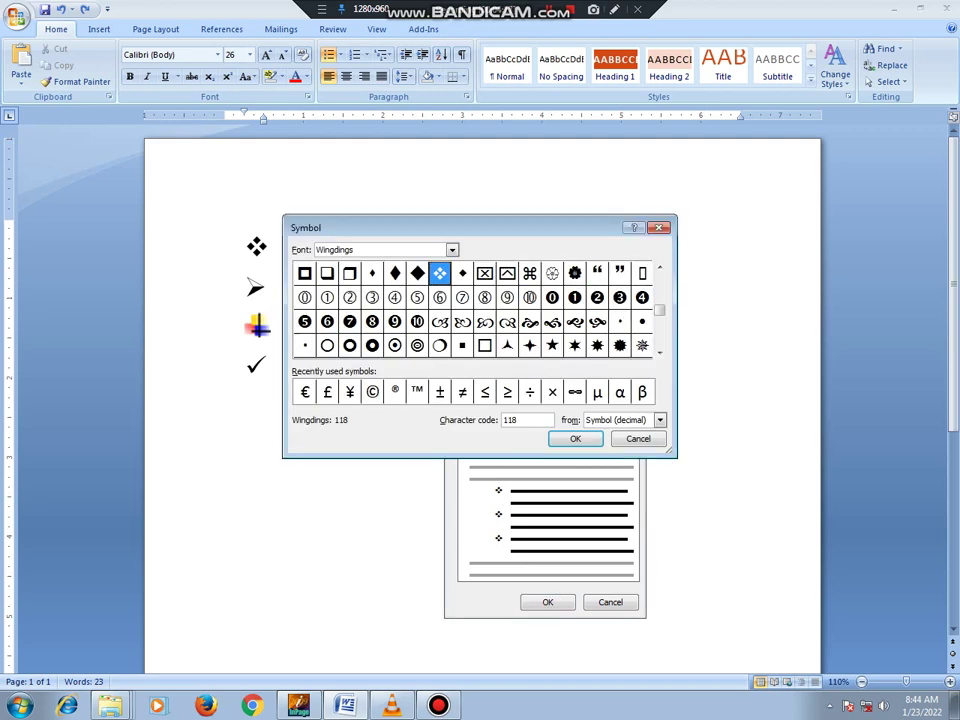
pyautogui.press('Escape')
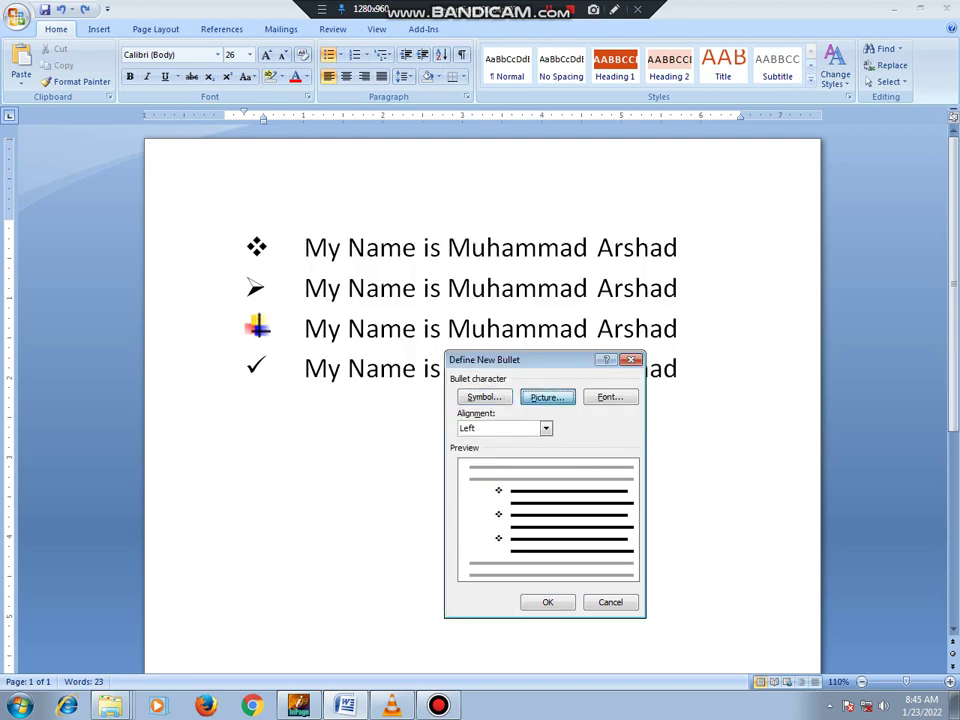
pyautogui.click(546, 397)
pyautogui.press('Escape')
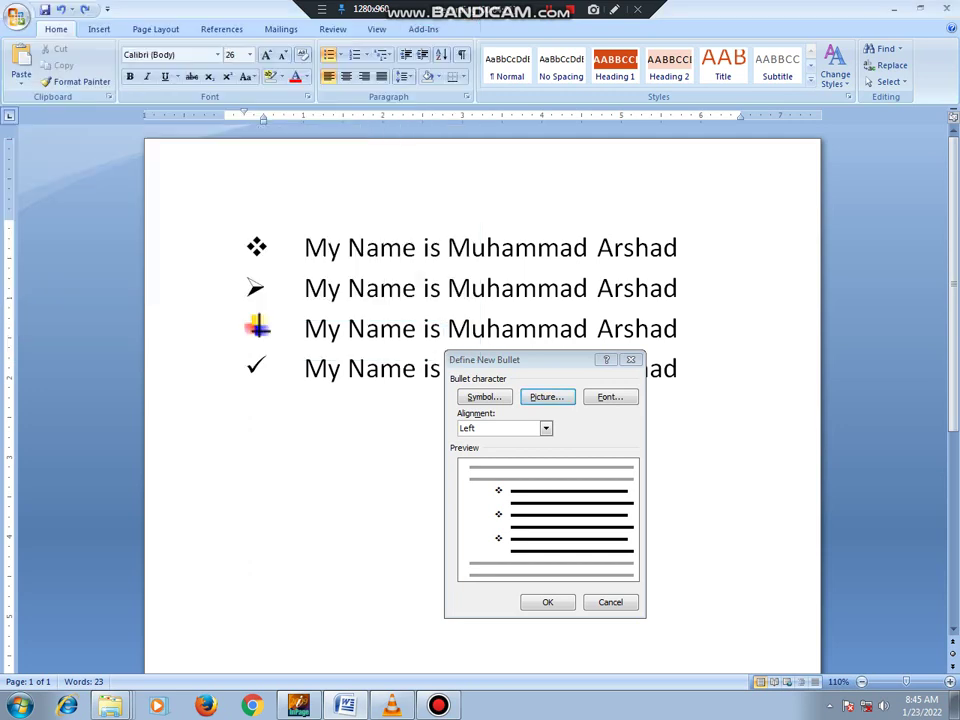
pyautogui.click(610, 397)
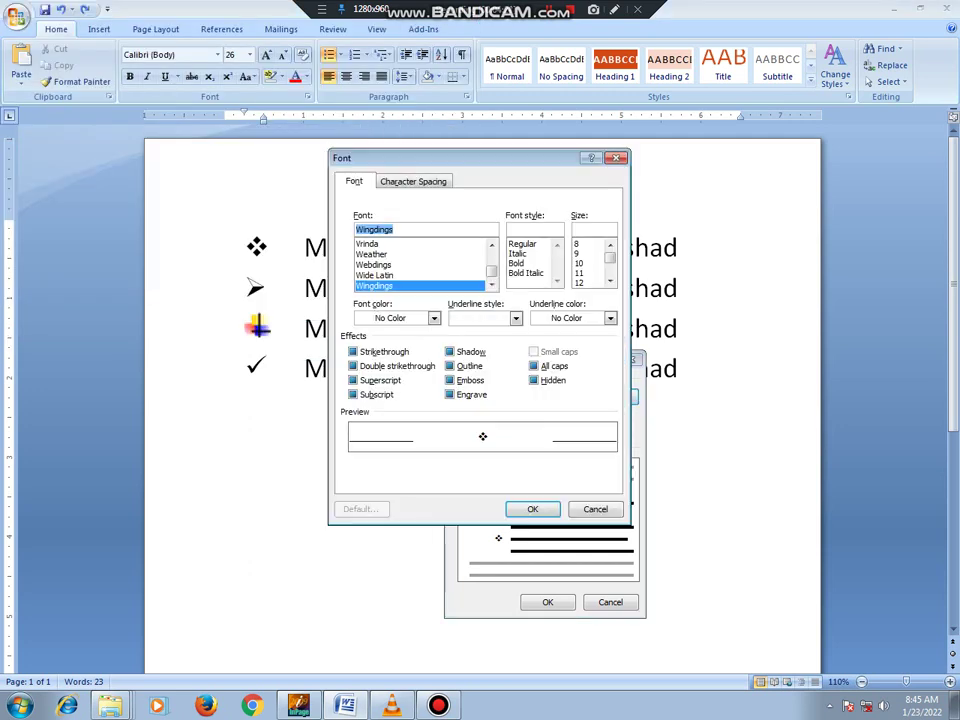
pyautogui.press('Escape')
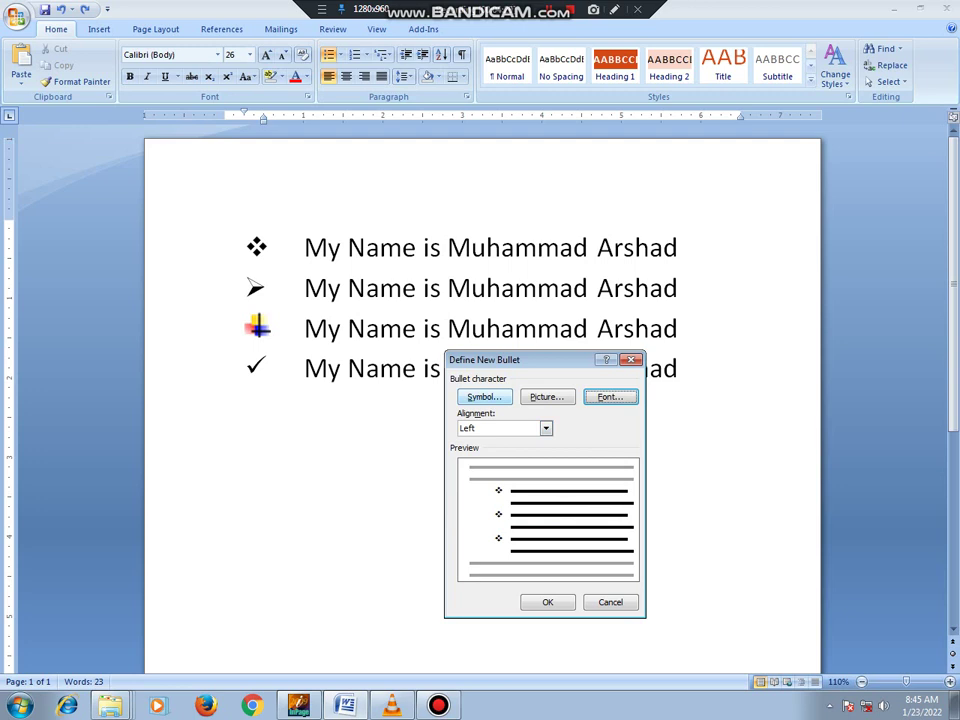
# - Make Wingdings character 255, the window-shaped symbol, the first item's bullet
pyautogui.hotkey('alt', 's')
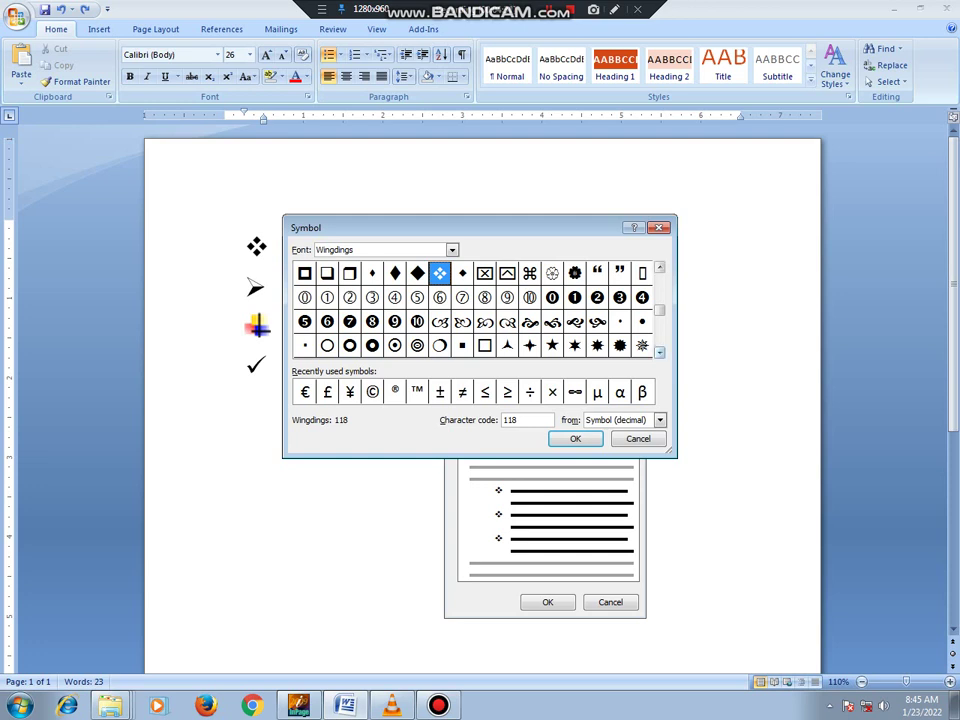
pyautogui.click(659, 352)
pyautogui.click(659, 352)
pyautogui.click(659, 352)
pyautogui.click(659, 352)
pyautogui.click(659, 352)
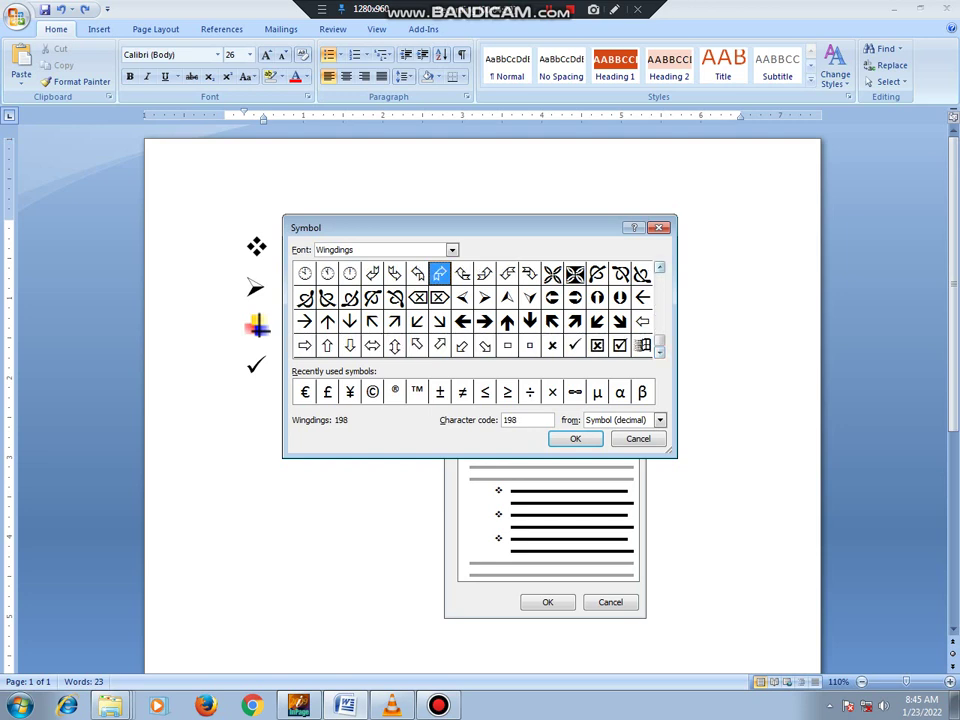
pyautogui.click(659, 268)
pyautogui.click(659, 268)
pyautogui.click(659, 268)
pyautogui.click(659, 268)
pyautogui.click(659, 268)
pyautogui.click(659, 268)
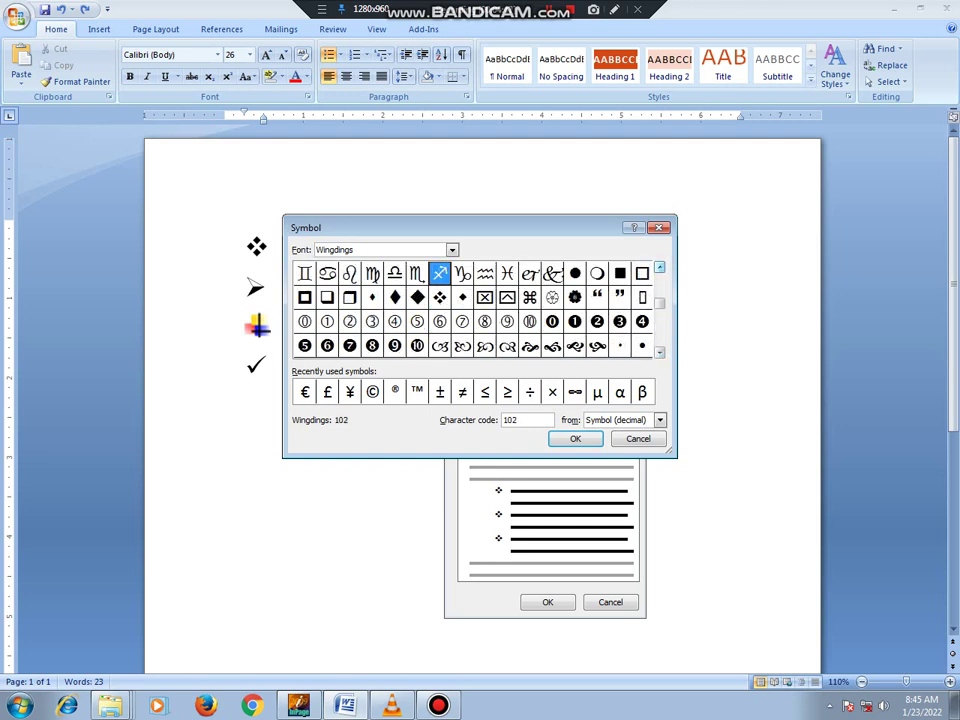
pyautogui.click(659, 268)
pyautogui.click(659, 268)
pyautogui.click(659, 268)
pyautogui.click(659, 268)
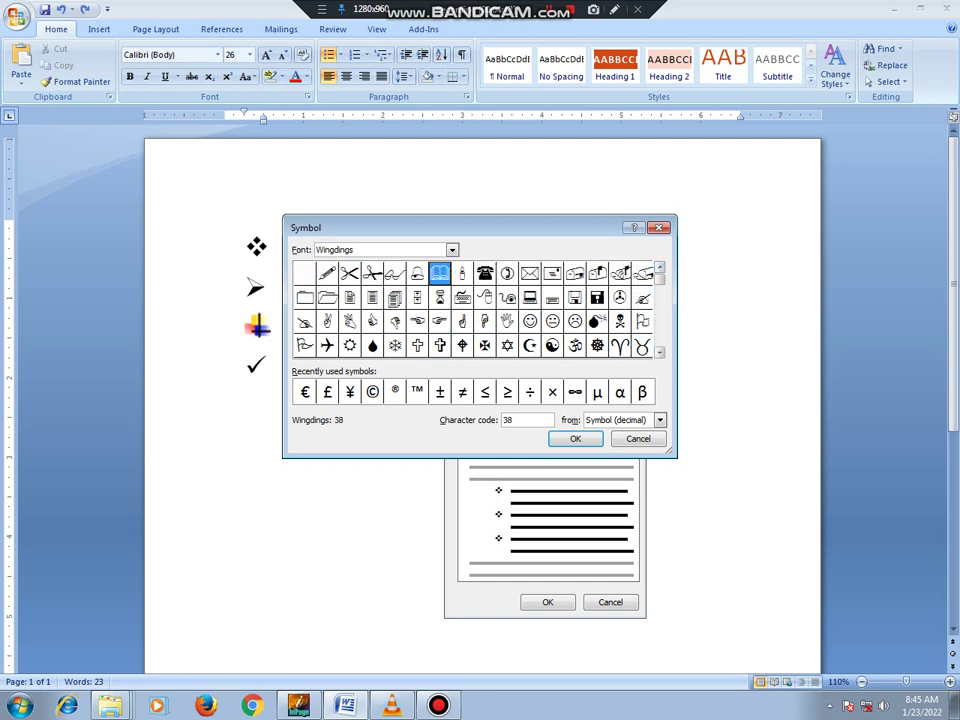
pyautogui.click(659, 352)
pyautogui.click(659, 352)
pyautogui.click(659, 352)
pyautogui.click(659, 352)
pyautogui.click(659, 352)
pyautogui.click(659, 352)
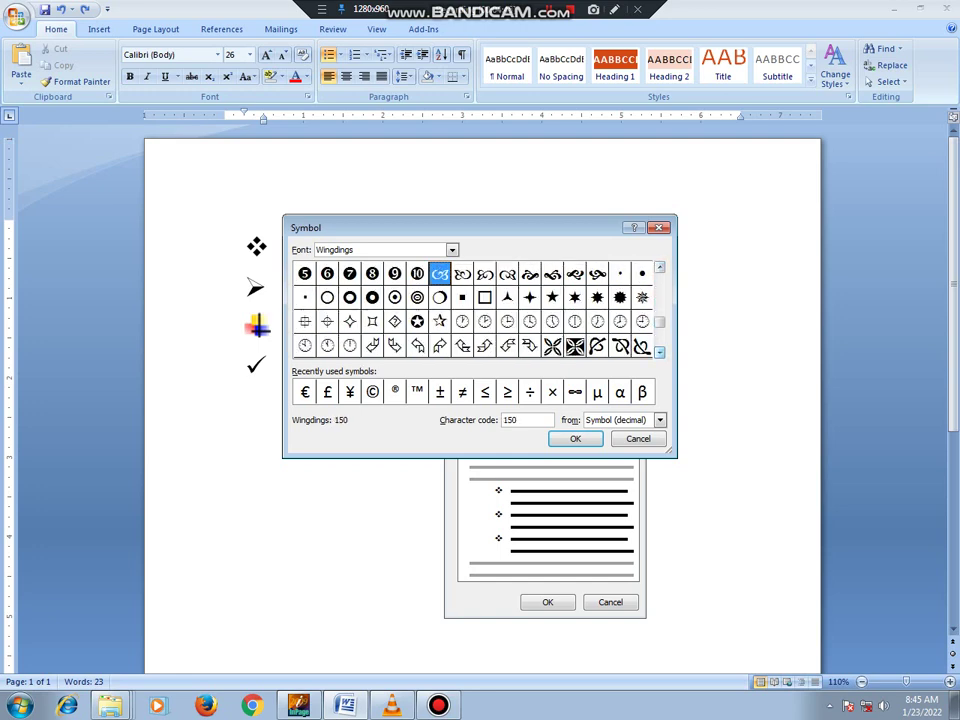
pyautogui.click(659, 352)
pyautogui.click(659, 352)
pyautogui.click(659, 352)
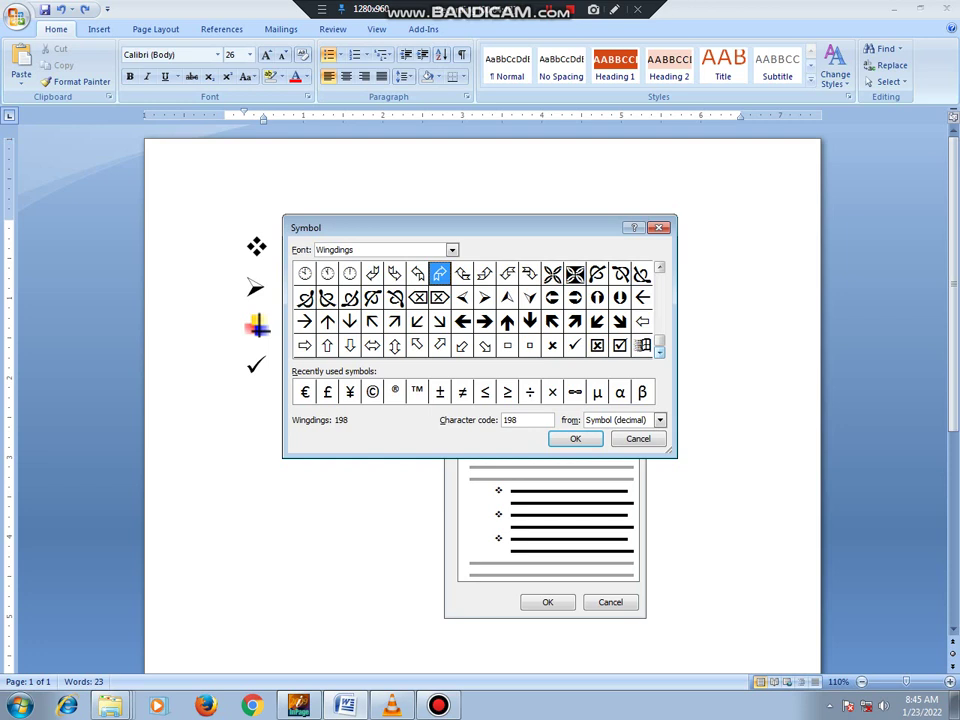
pyautogui.click(643, 345)
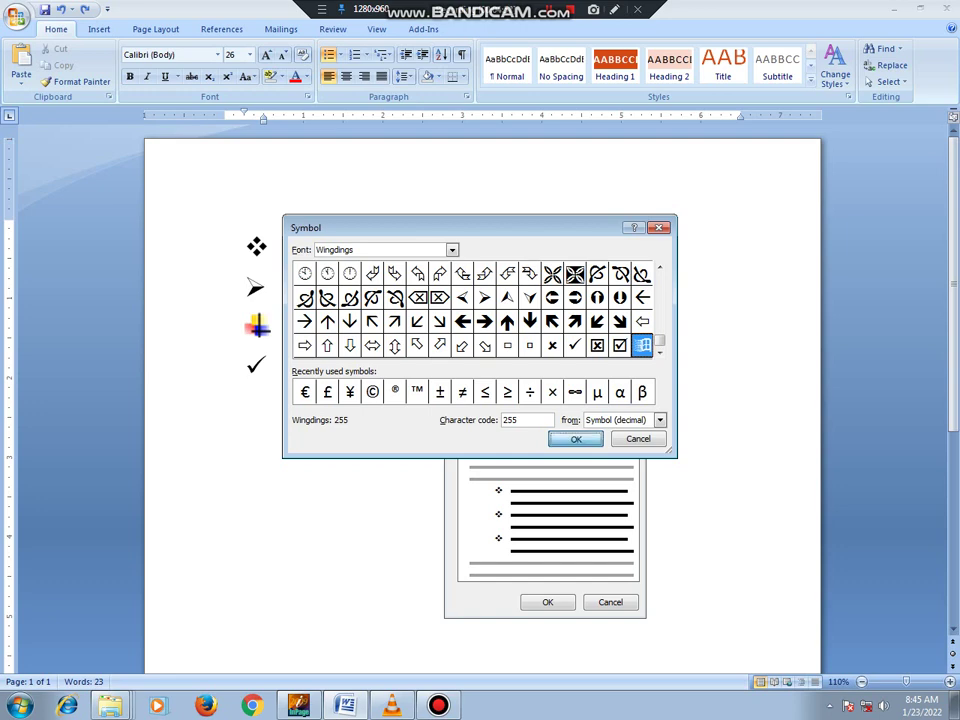
pyautogui.click(575, 438)
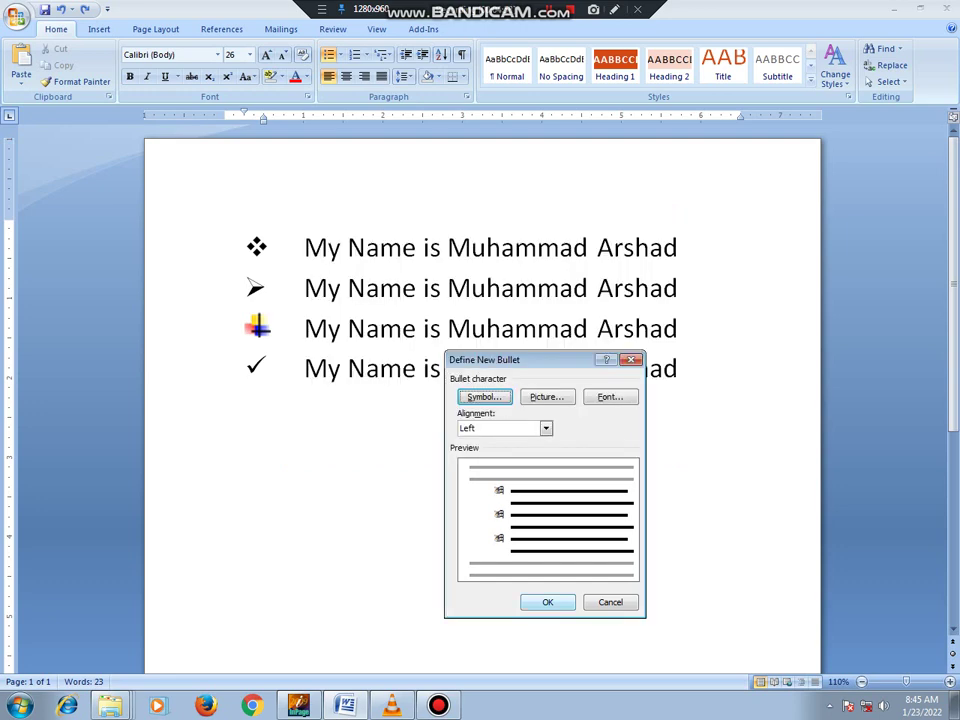
pyautogui.click(547, 602)
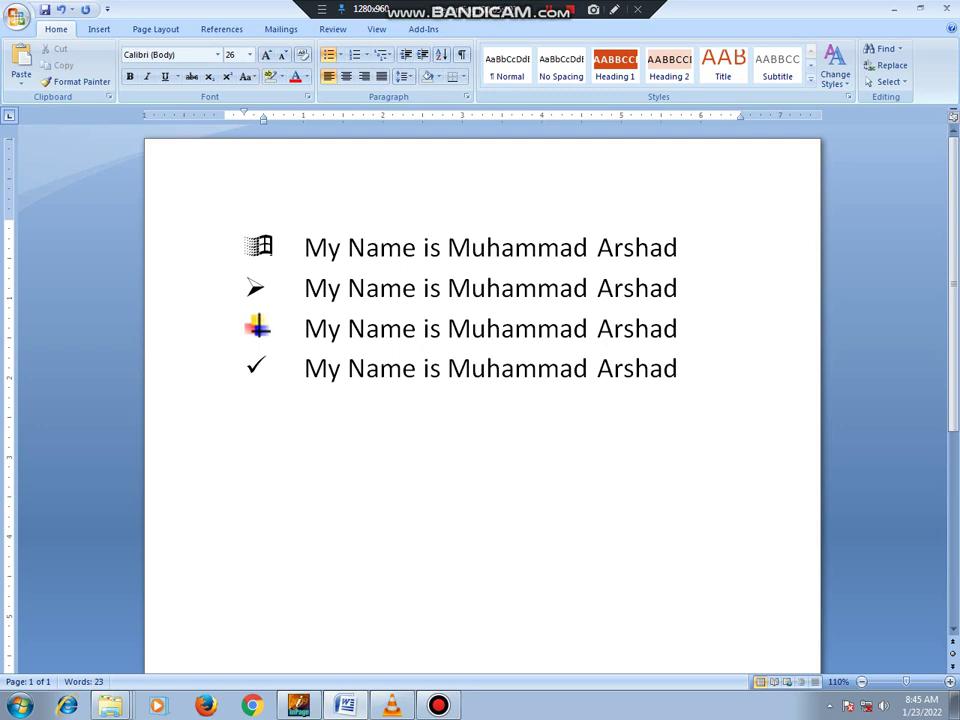
# - With the cursor on line 2, open Define New Bullet and keep alignment at Left
pyautogui.click(305, 247)
pyautogui.click(305, 288)
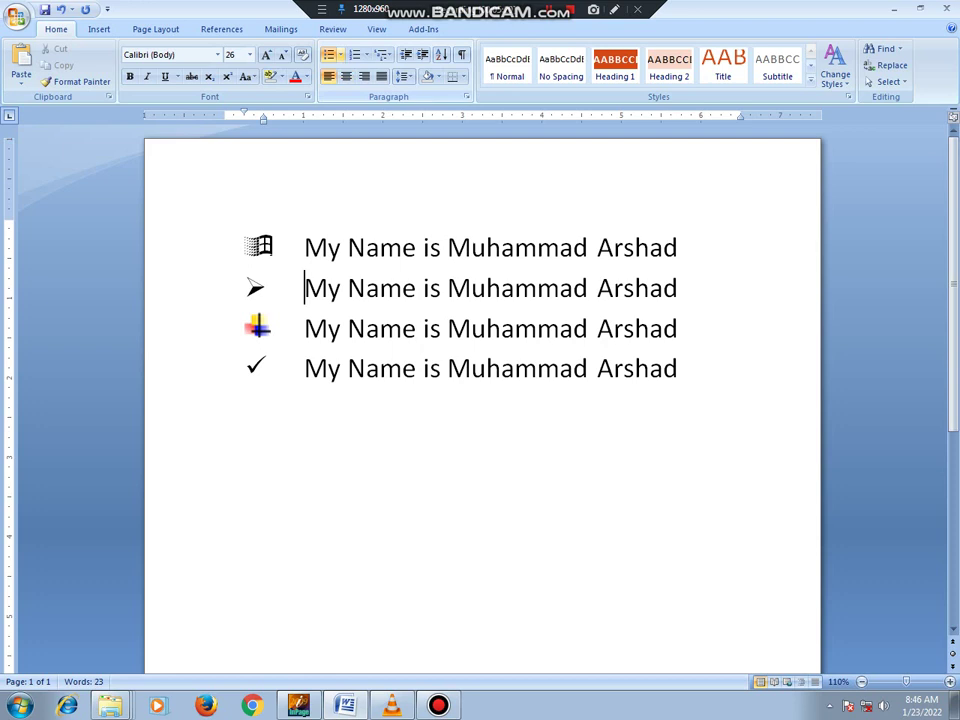
pyautogui.click(340, 55)
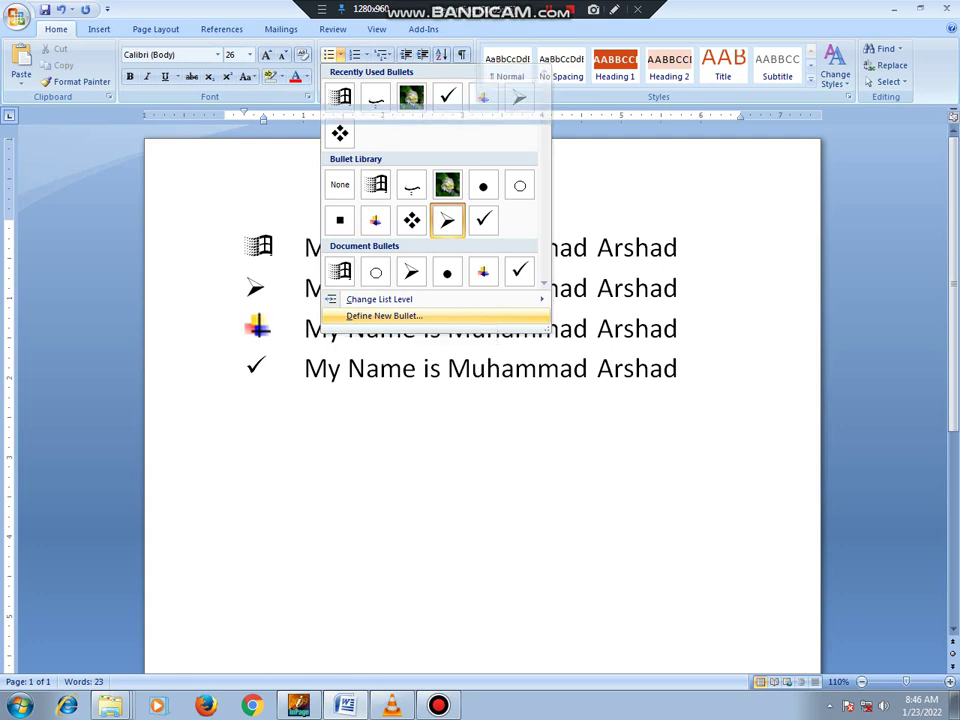
pyautogui.click(415, 316)
pyautogui.moveTo(500, 359); pyautogui.dragTo(281, 226)
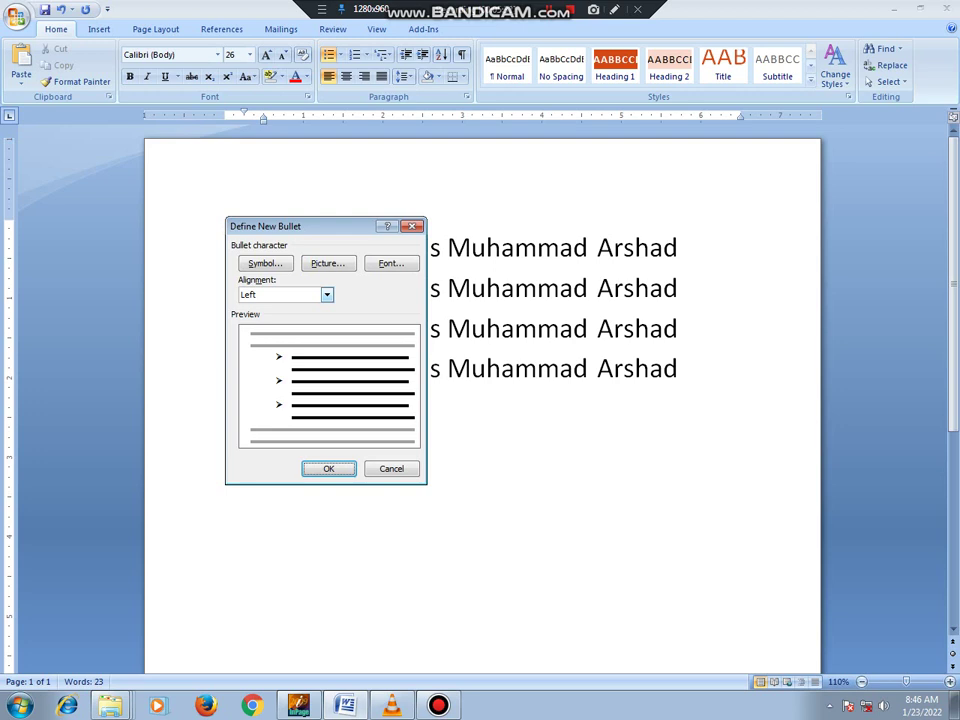
pyautogui.click(326, 294)
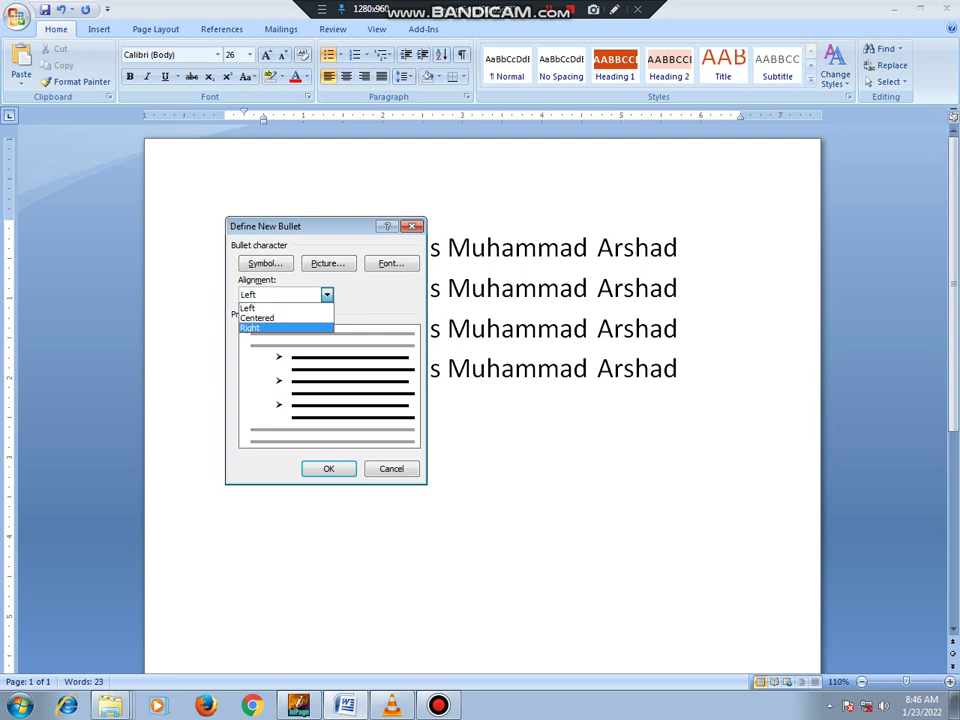
pyautogui.press('Return')
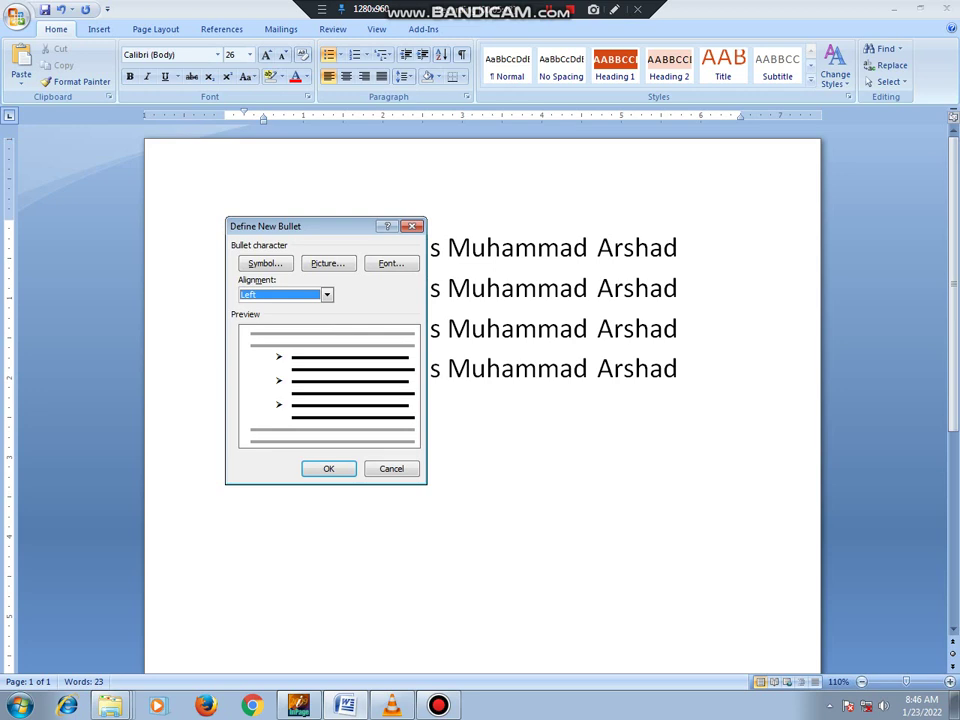
pyautogui.moveTo(265, 226)
pyautogui.mouseDown()
pyautogui.moveTo(576, 429)
pyautogui.moveTo(636, 431)
pyautogui.moveTo(636, 367)
pyautogui.moveTo(661, 400)
pyautogui.moveTo(645, 398)
pyautogui.mouseUp()
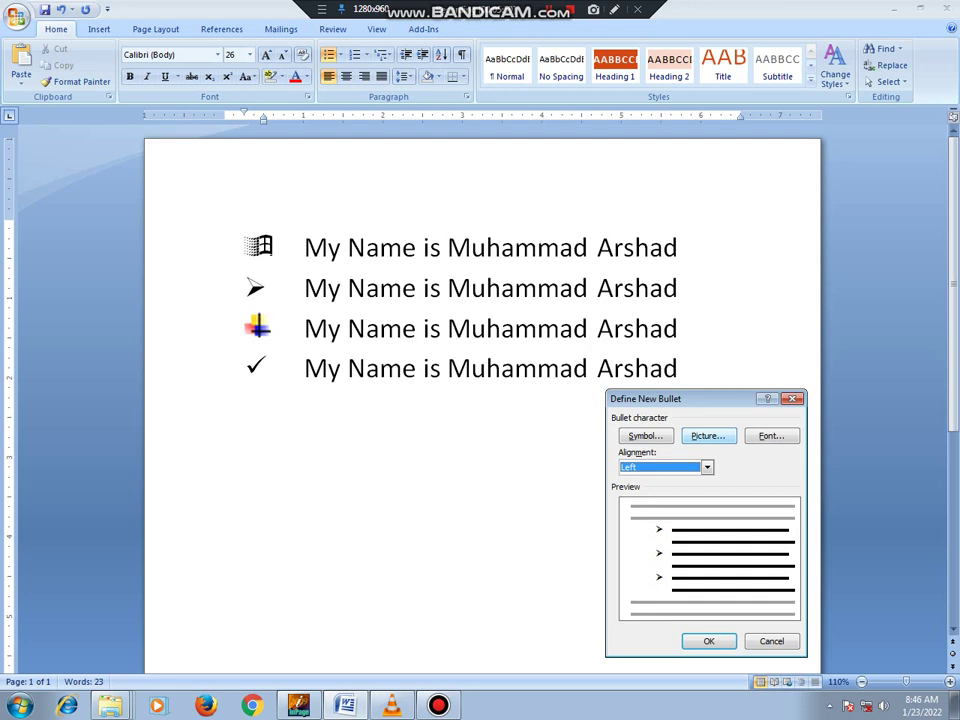
# - Use the LCD picture from Desktop\COMPUTER ACCERIES as the second item's bullet
pyautogui.click(708, 435)
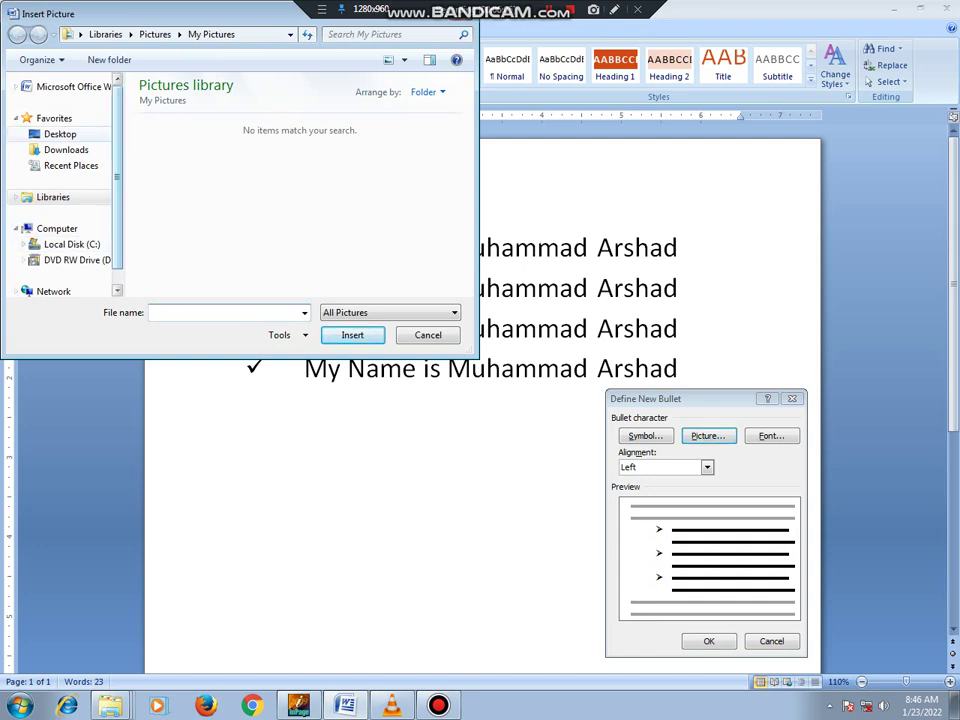
pyautogui.click(60, 134)
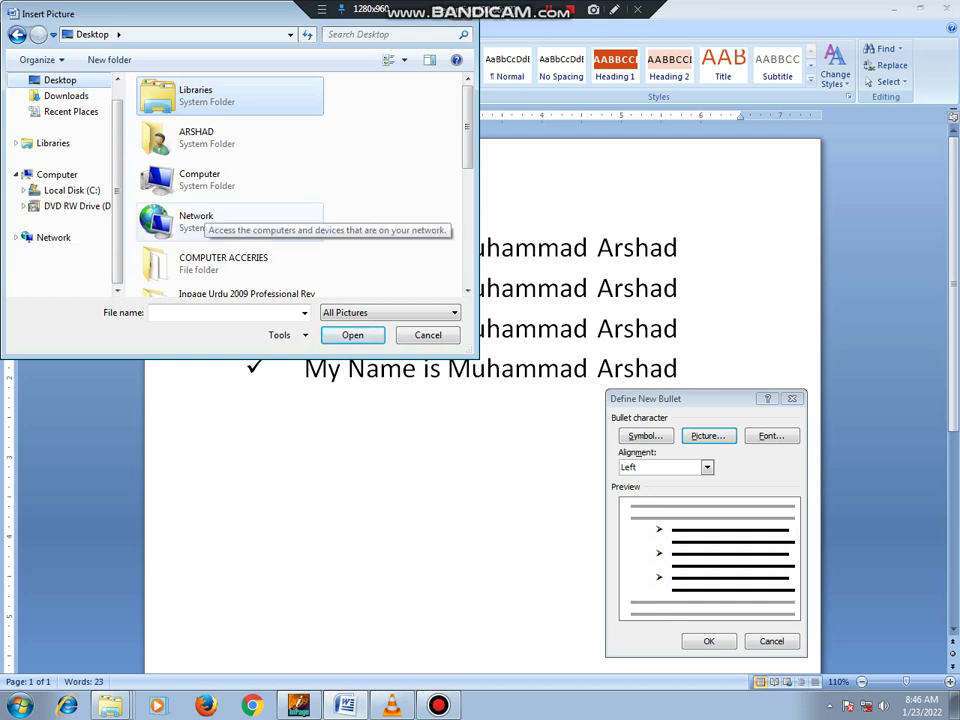
pyautogui.doubleClick(223, 262)
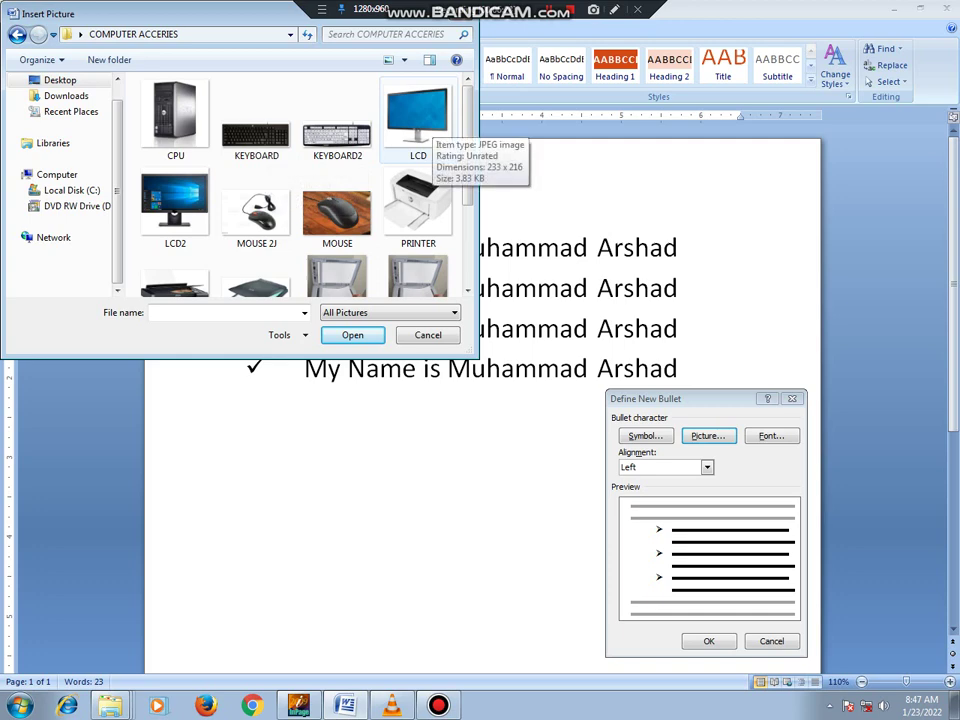
pyautogui.click(420, 125)
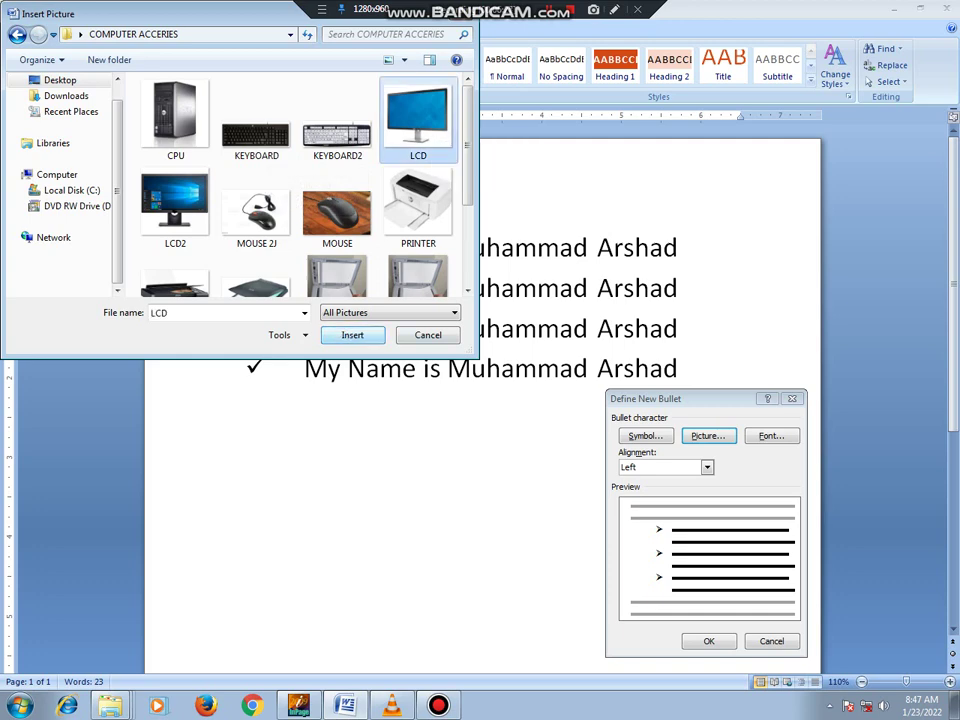
pyautogui.click(352, 335)
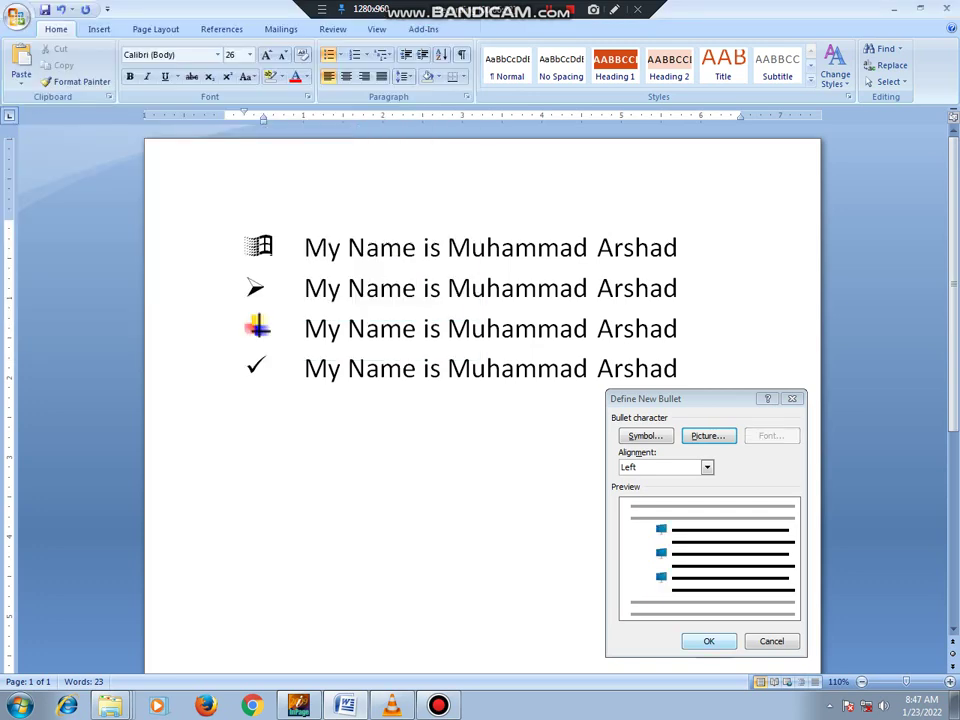
pyautogui.press('Return')
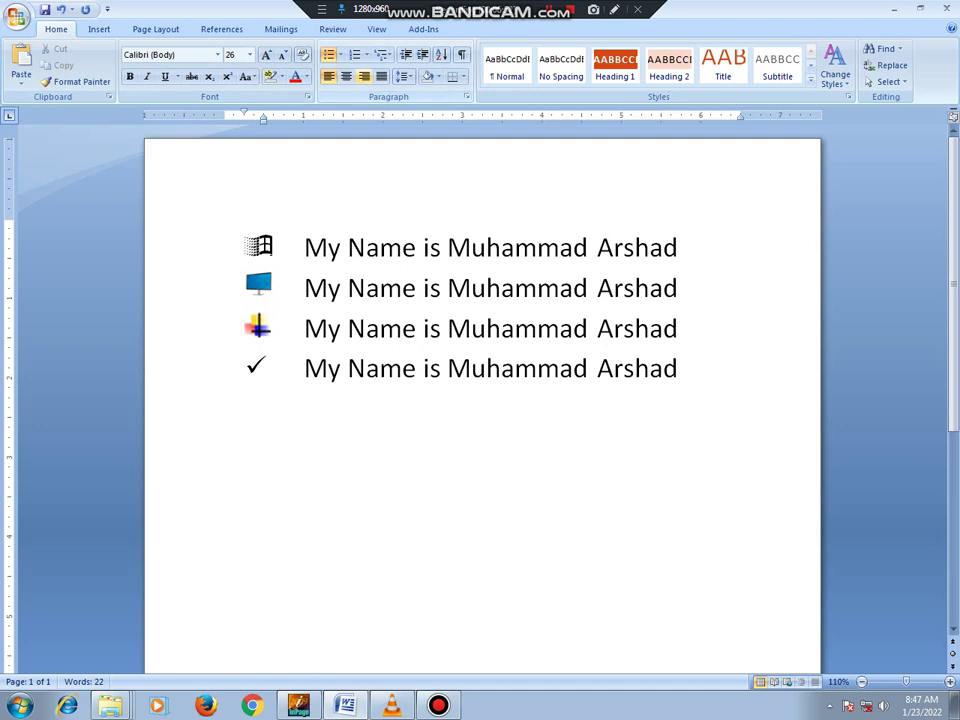
pyautogui.click(340, 55)
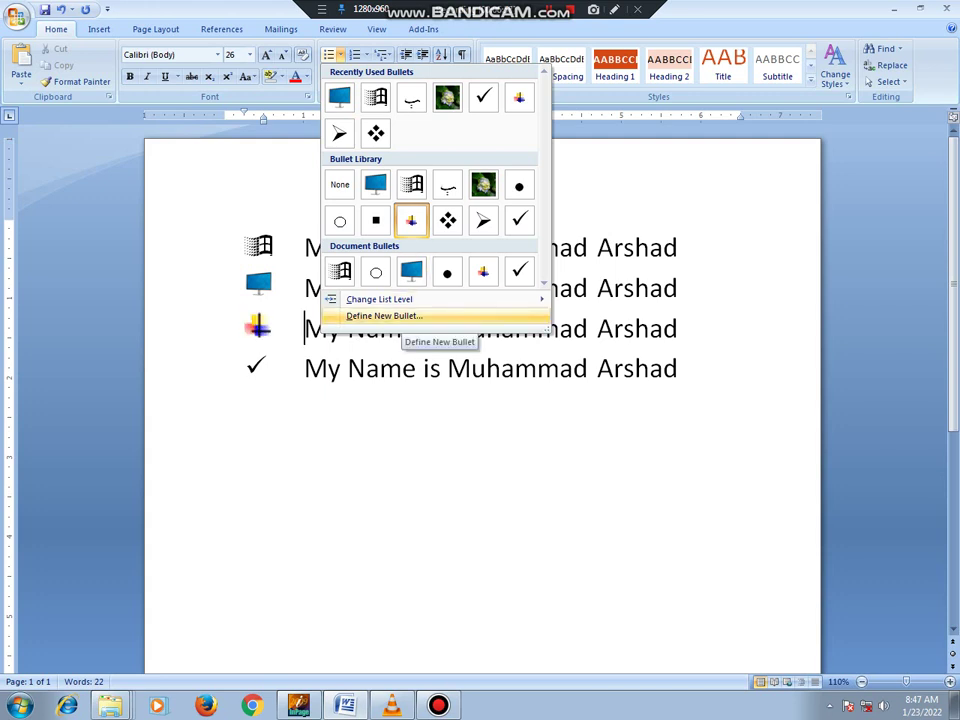
# - Open Define New Bullet for the third item and view the Street Cred symbol font
pyautogui.click(384, 315)
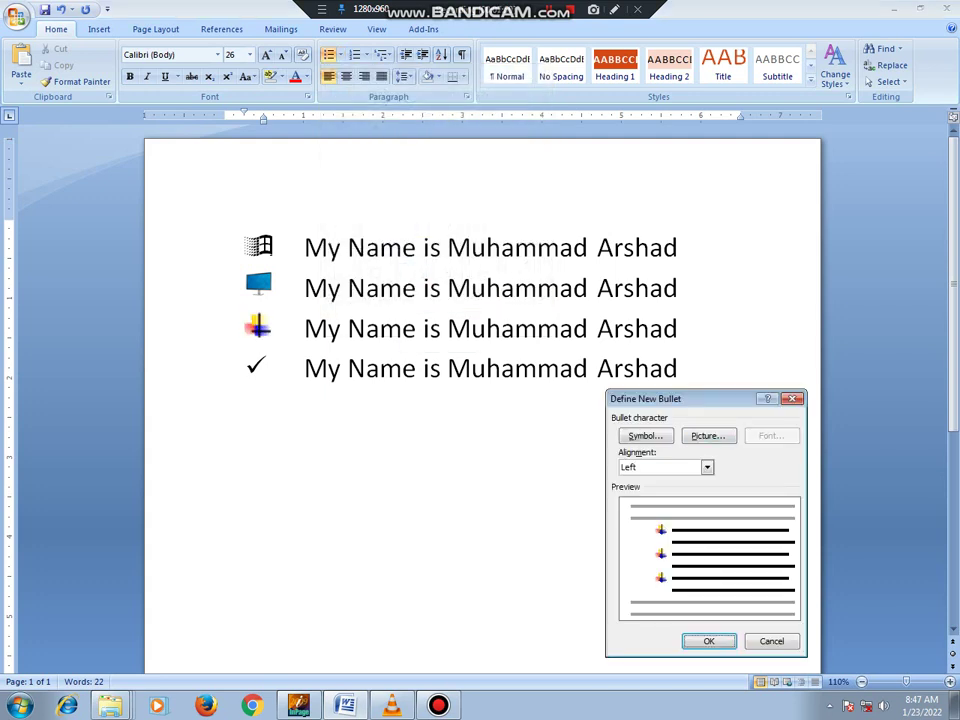
pyautogui.moveTo(680, 398); pyautogui.dragTo(581, 388)
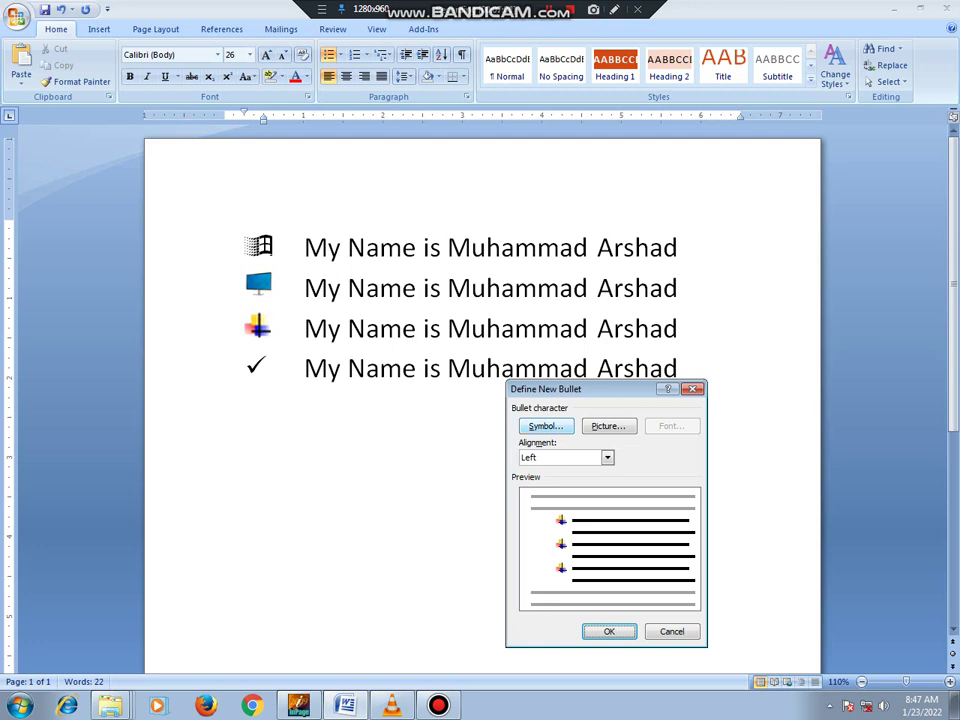
pyautogui.click(546, 426)
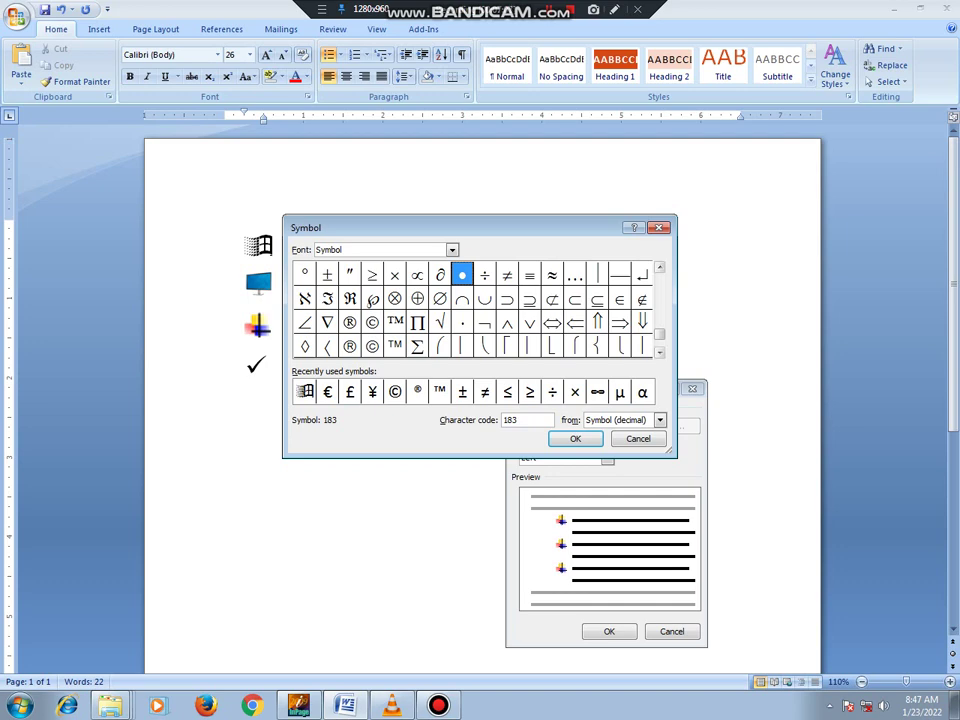
pyautogui.click(452, 249)
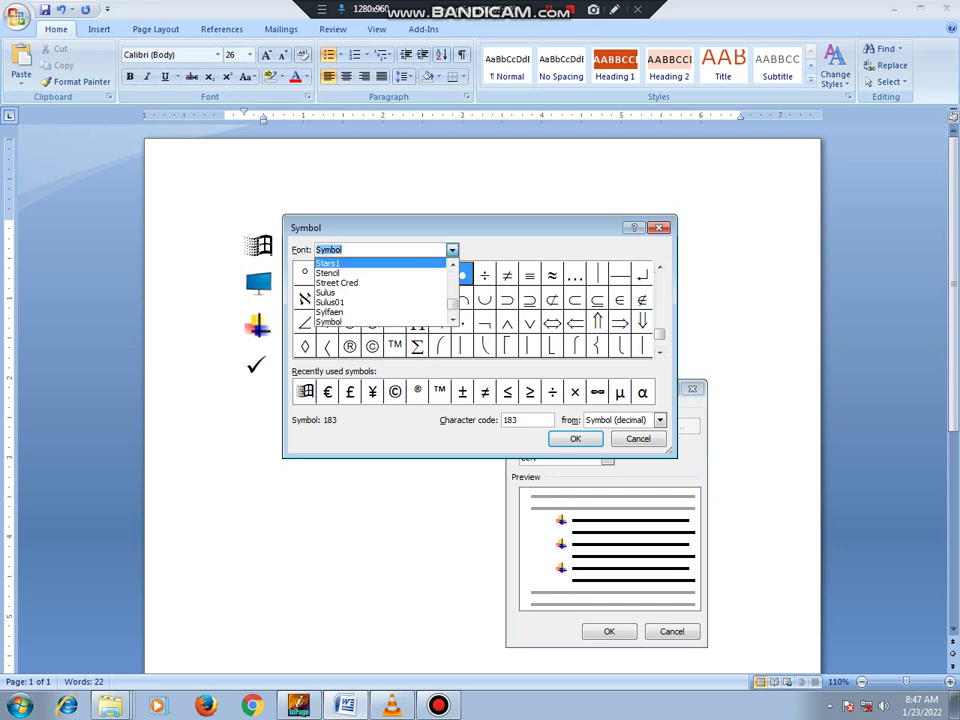
pyautogui.press('Return')
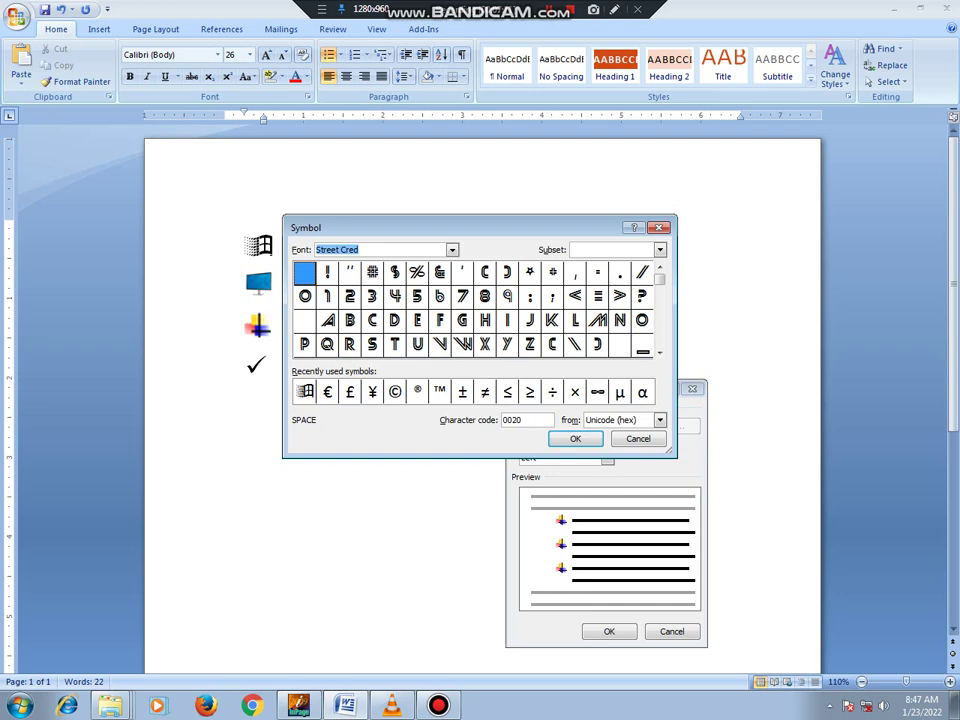
# - Try the Tempus Sans ITC and Unwan fonts, then close the Symbol dialog without choosing
pyautogui.hotkey('alt', 'Down')
pyautogui.press('Down')
pyautogui.press('Down')
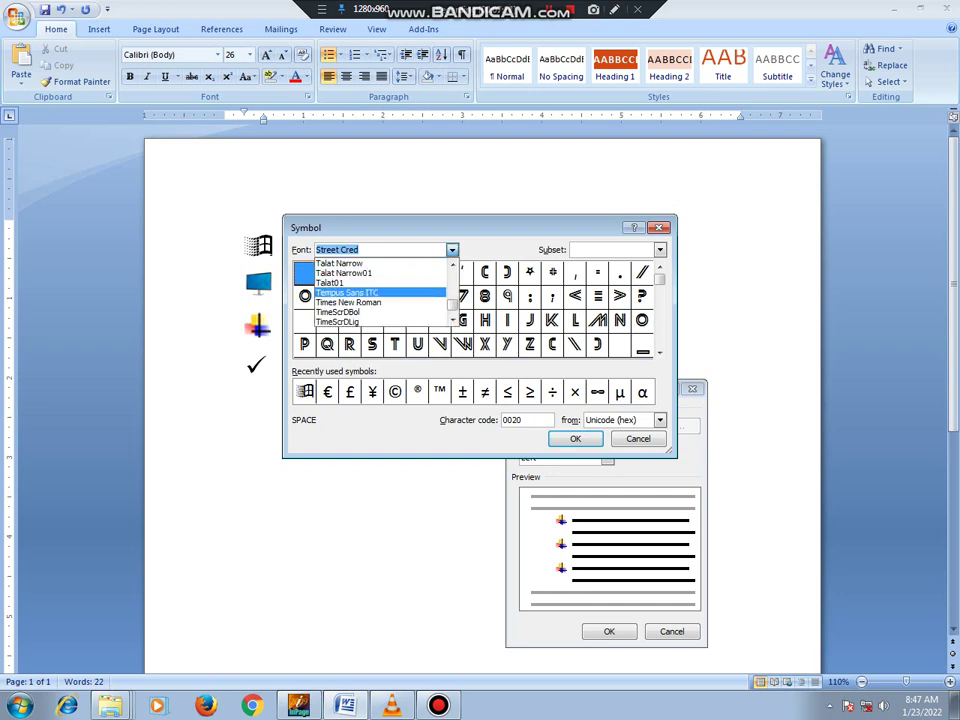
pyautogui.press('Return')
pyautogui.hotkey('alt', 'Down')
pyautogui.press('Down')
pyautogui.press('Down')
pyautogui.press('Down')
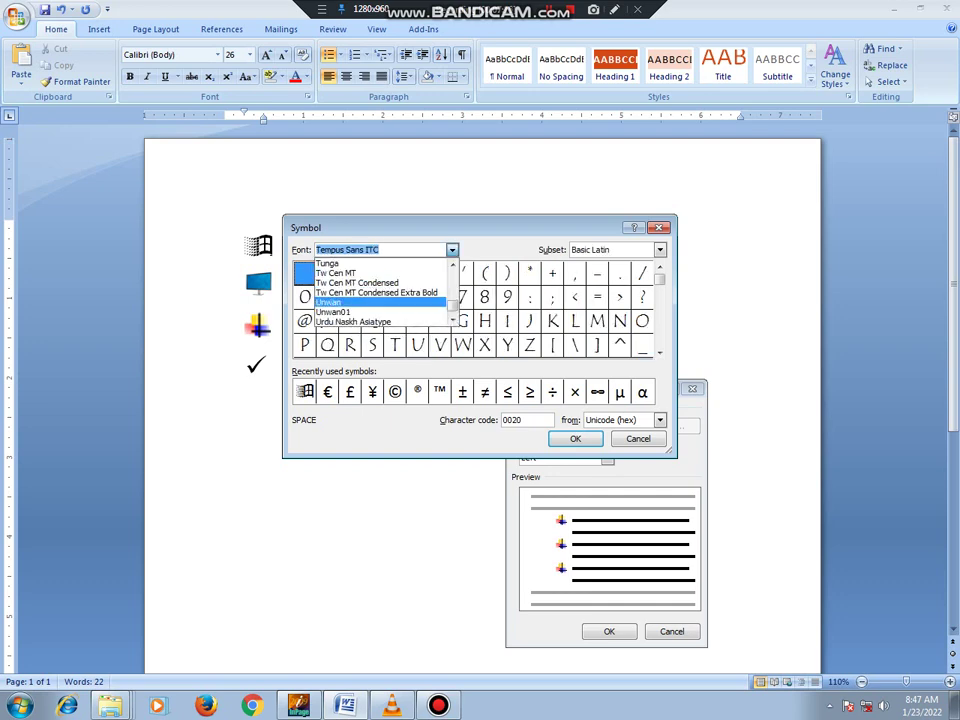
pyautogui.press('Down')
pyautogui.press('Down')
pyautogui.press('Return')
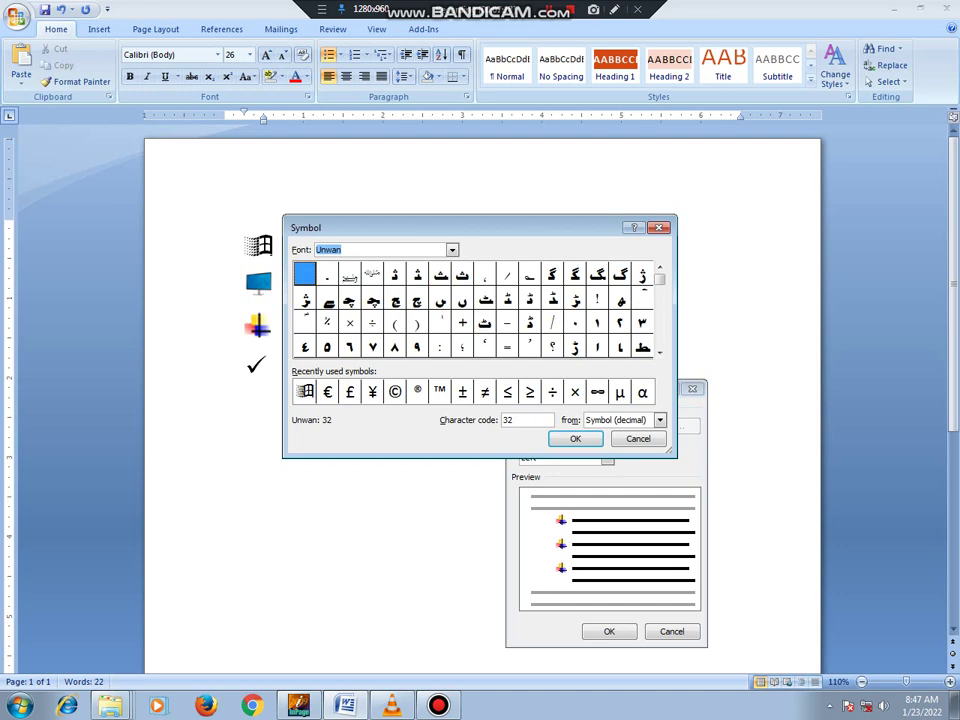
pyautogui.press('Escape')
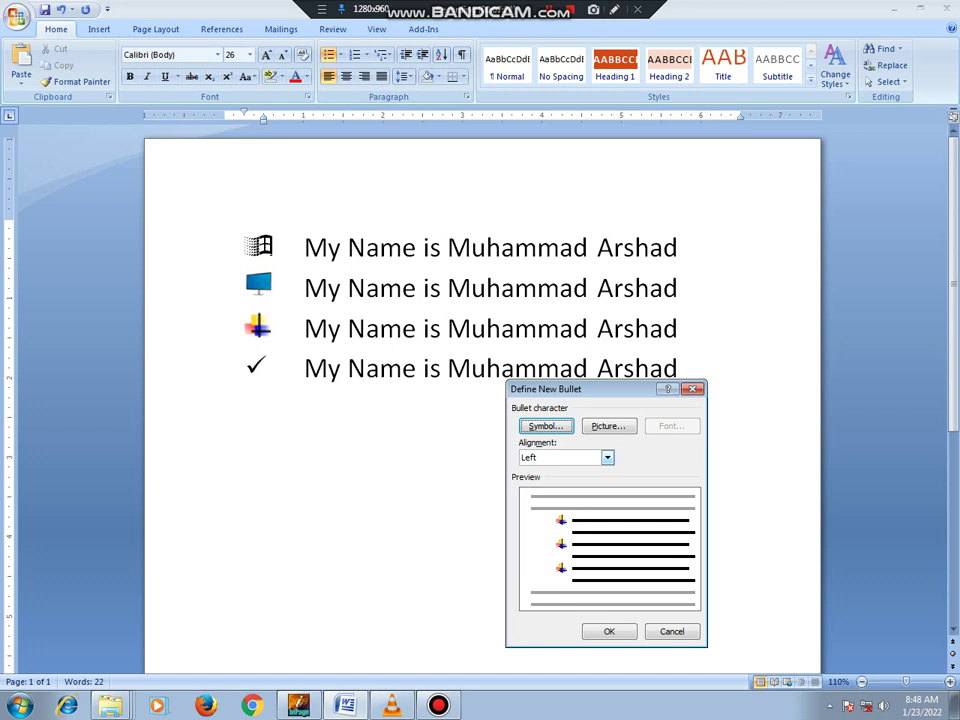
# - Try Right and Centered bullet alignment, then set it back to Left
pyautogui.click(607, 457)
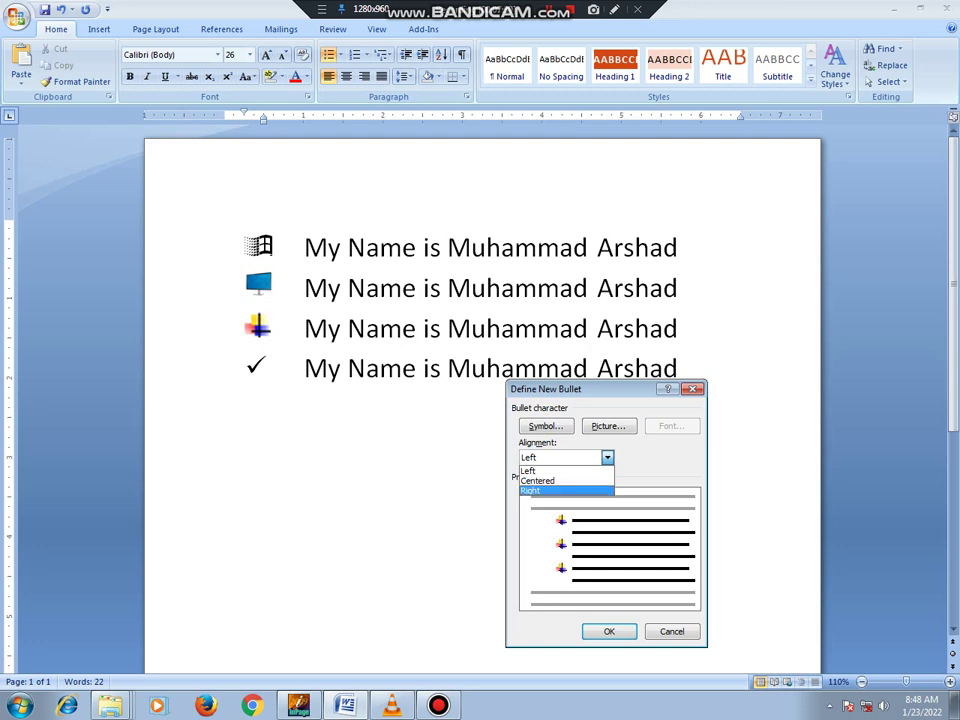
pyautogui.click(540, 490)
pyautogui.click(607, 457)
pyautogui.click(540, 480)
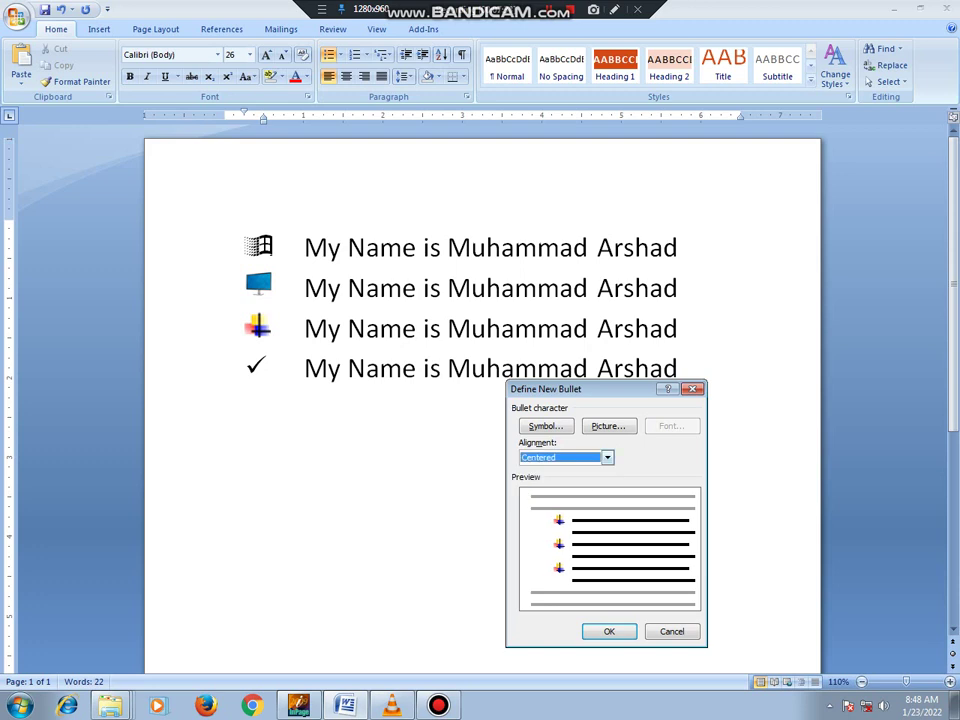
pyautogui.click(607, 457)
pyautogui.click(528, 470)
# - Cancel the picture browser and close Define New Bullet without changes
pyautogui.click(609, 426)
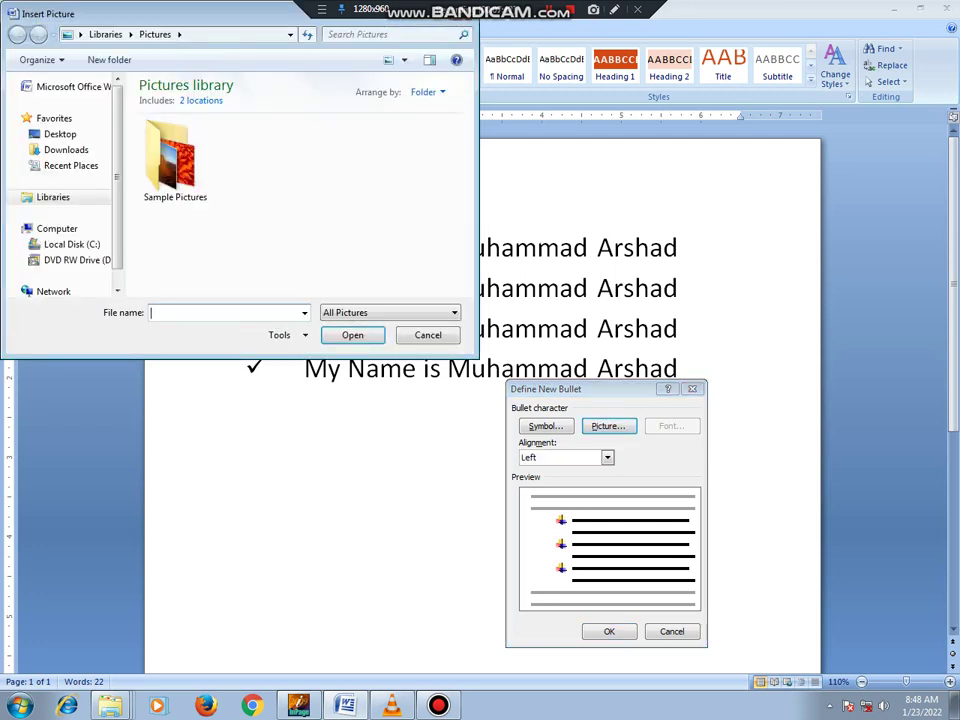
pyautogui.press('Escape')
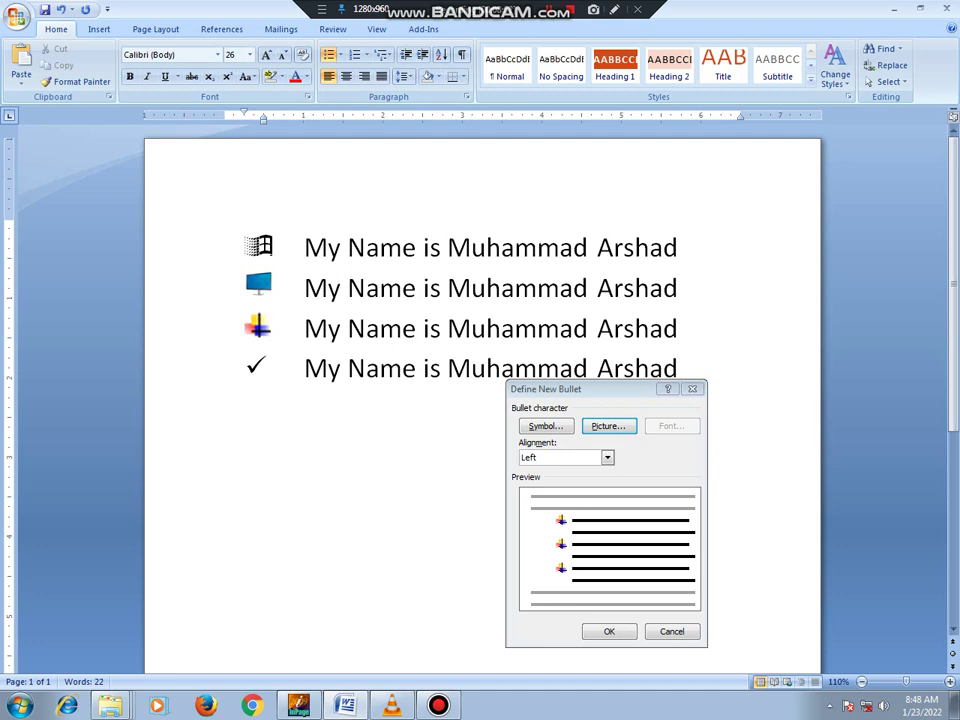
pyautogui.press('Return')
# - Add an empty fifth bullet line after line 4 and open Define New Bullet's Font settings
pyautogui.click(678, 368)
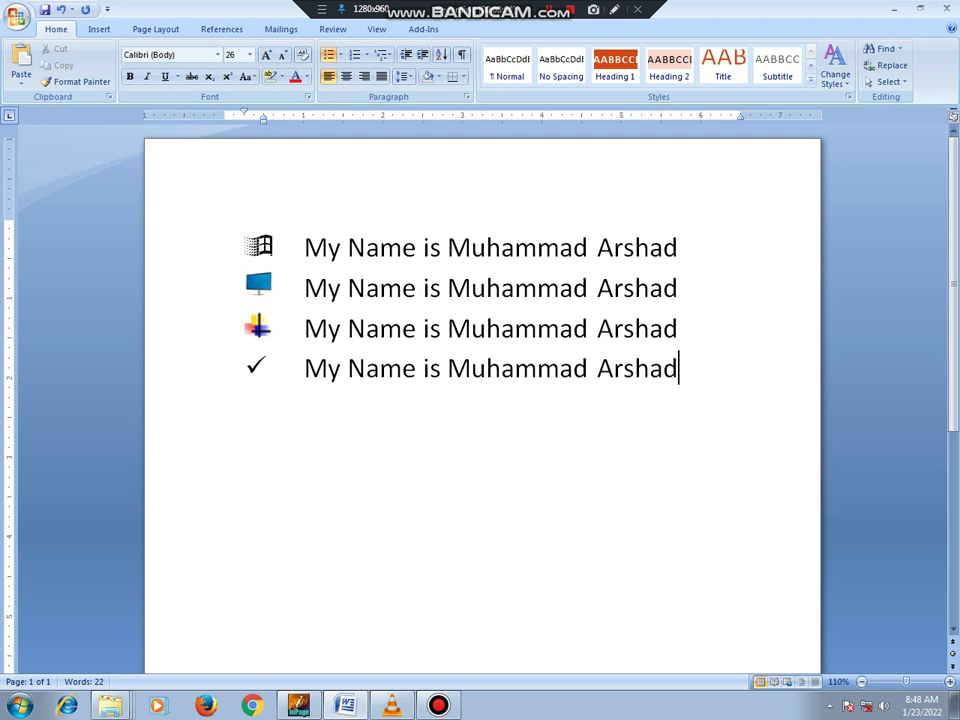
pyautogui.press('Return')
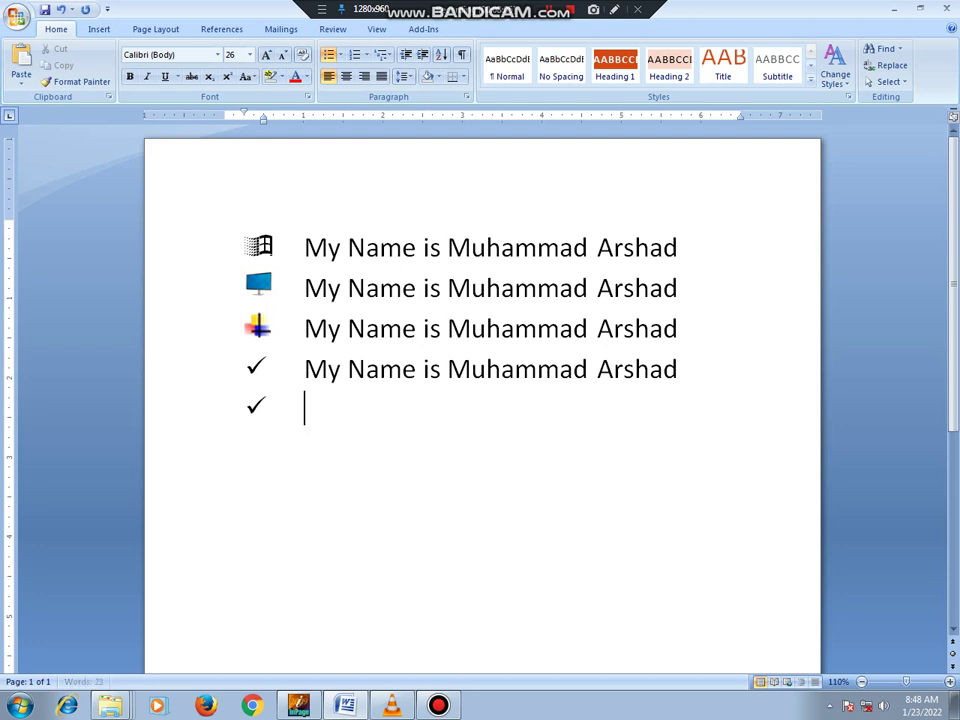
pyautogui.click(341, 55)
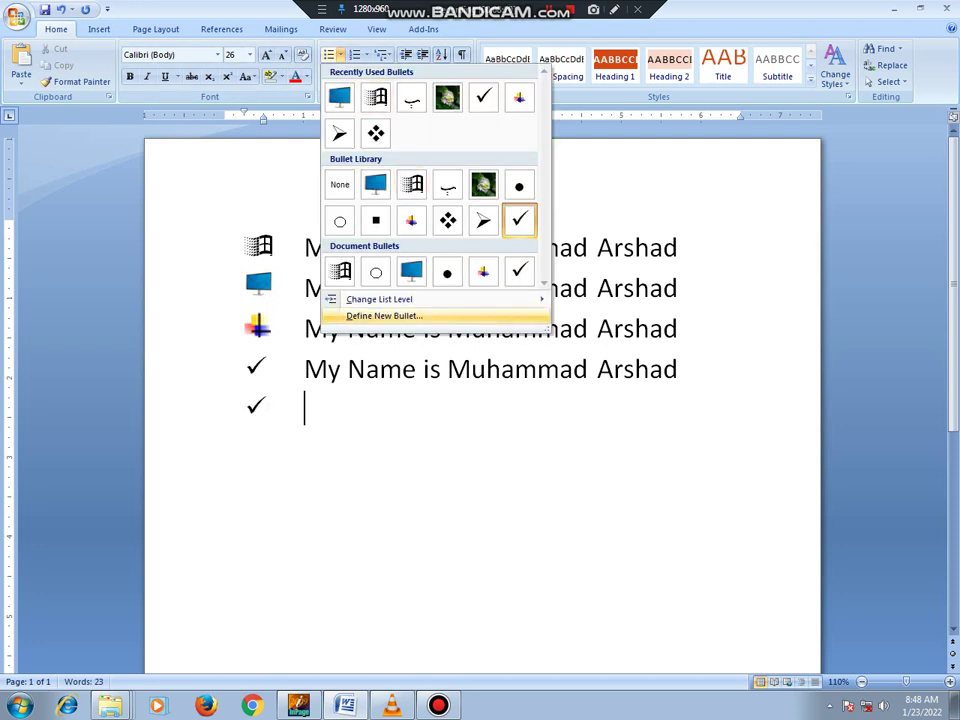
pyautogui.click(384, 315)
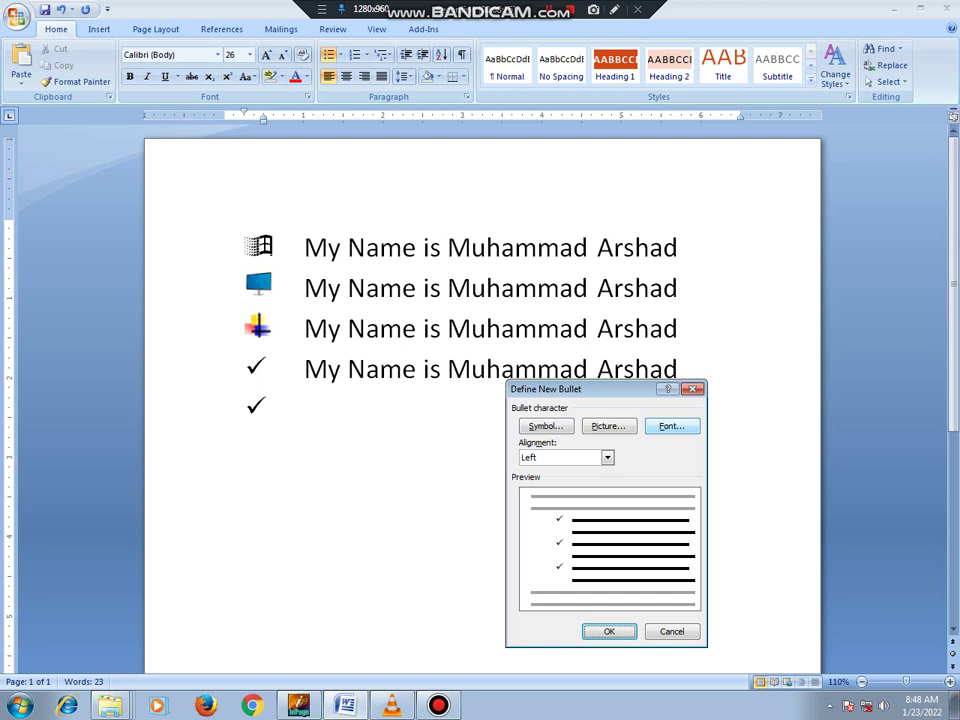
pyautogui.click(671, 426)
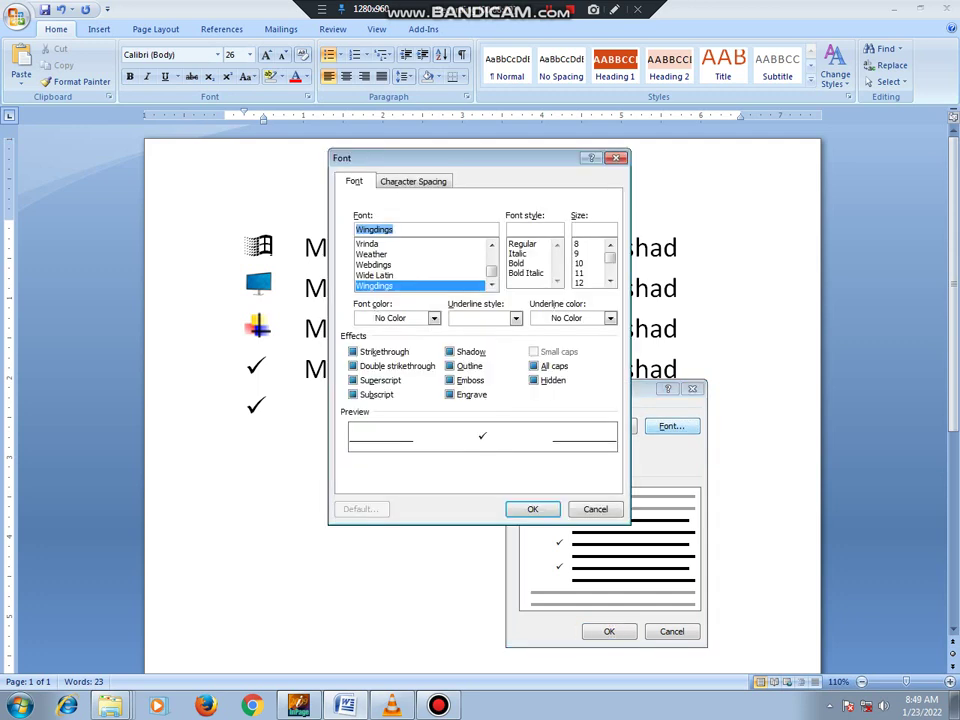
# - Set the bullet font to Vrinda, Bold Italic, size 24, with Shadow and All caps effects
pyautogui.click(580, 263)
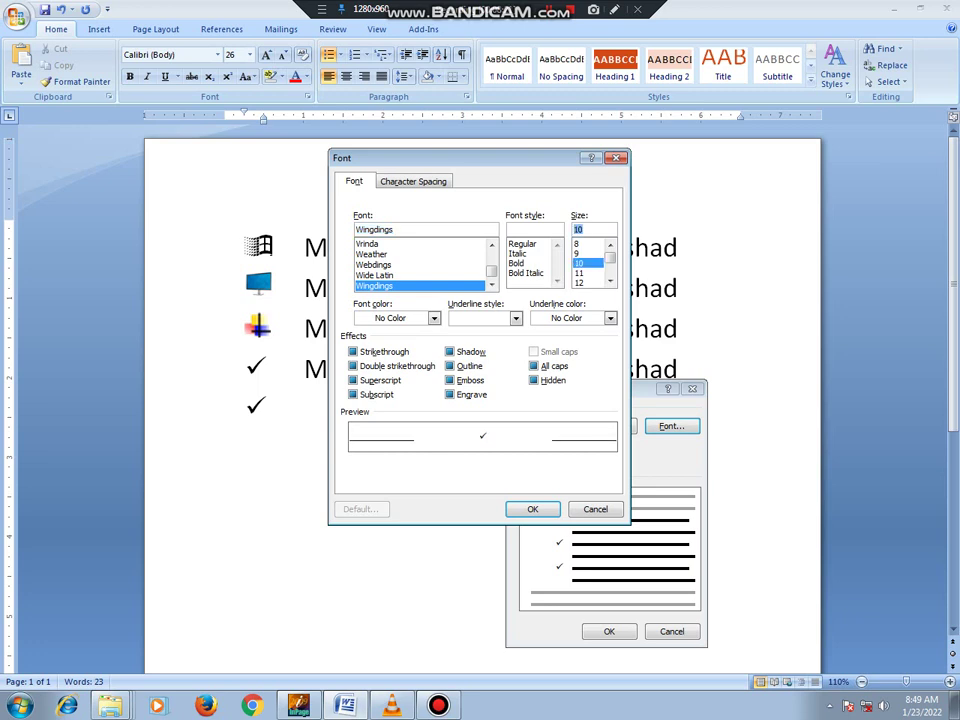
pyautogui.click(368, 243)
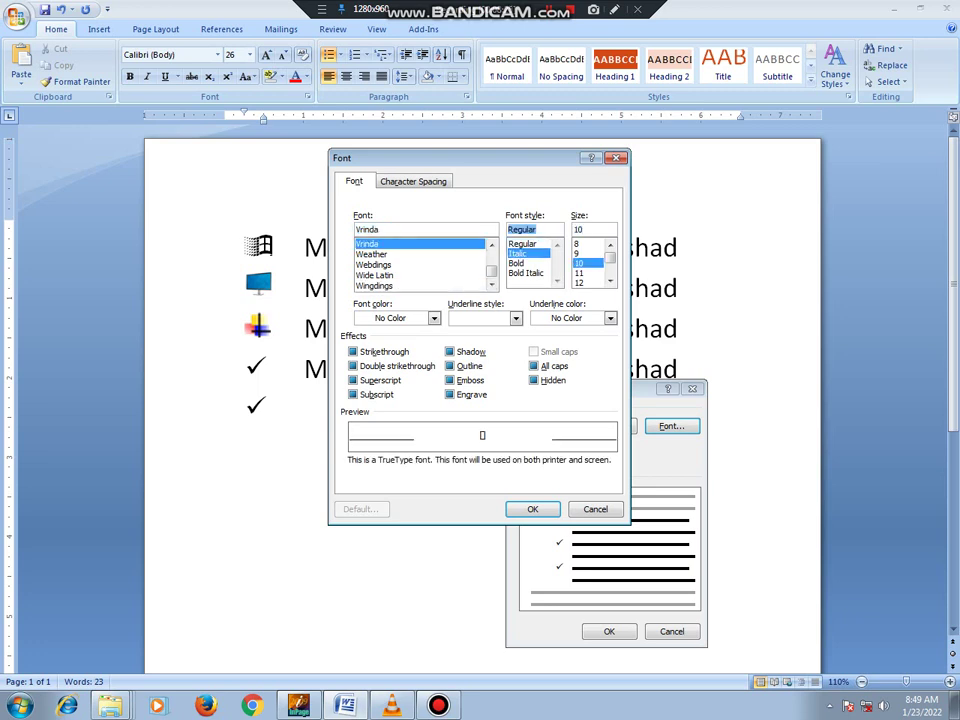
pyautogui.click(516, 263)
pyautogui.click(526, 273)
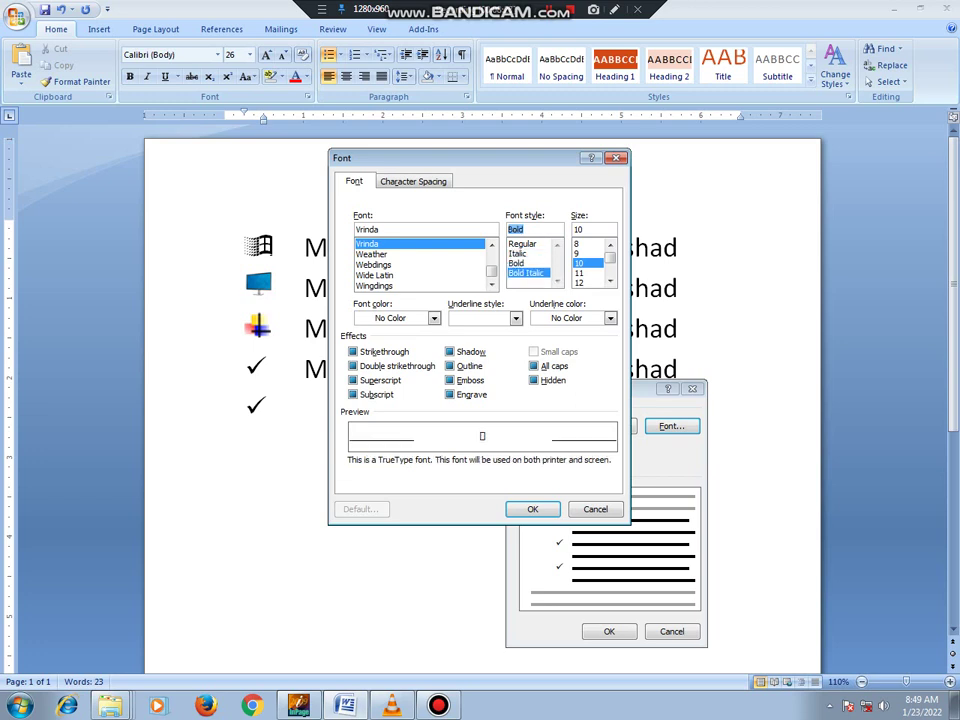
pyautogui.press('space')
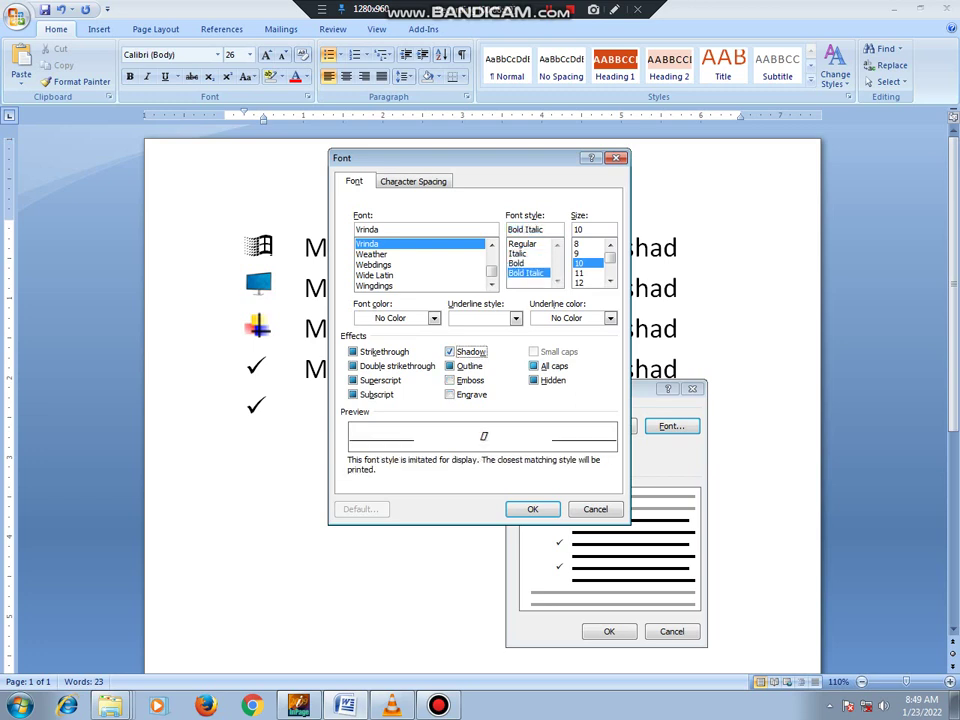
pyautogui.hotkey('alt', 'a')
pyautogui.hotkey('alt', 's')
pyautogui.press('Down')
pyautogui.press('Down')
pyautogui.press('Down')
pyautogui.press('Down')
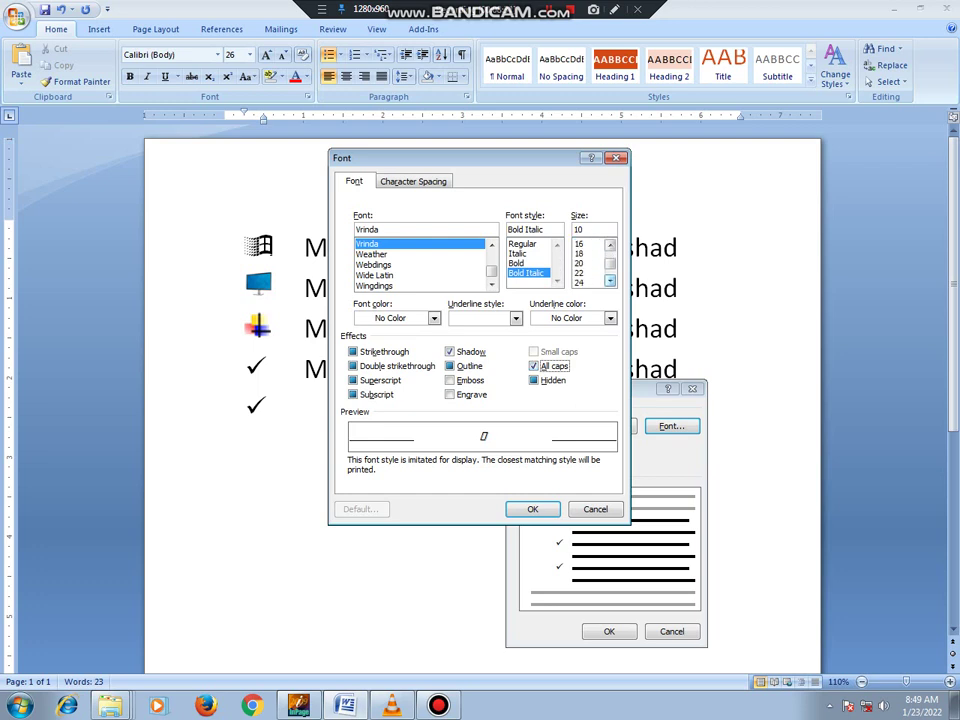
pyautogui.press('Down')
pyautogui.press('Down')
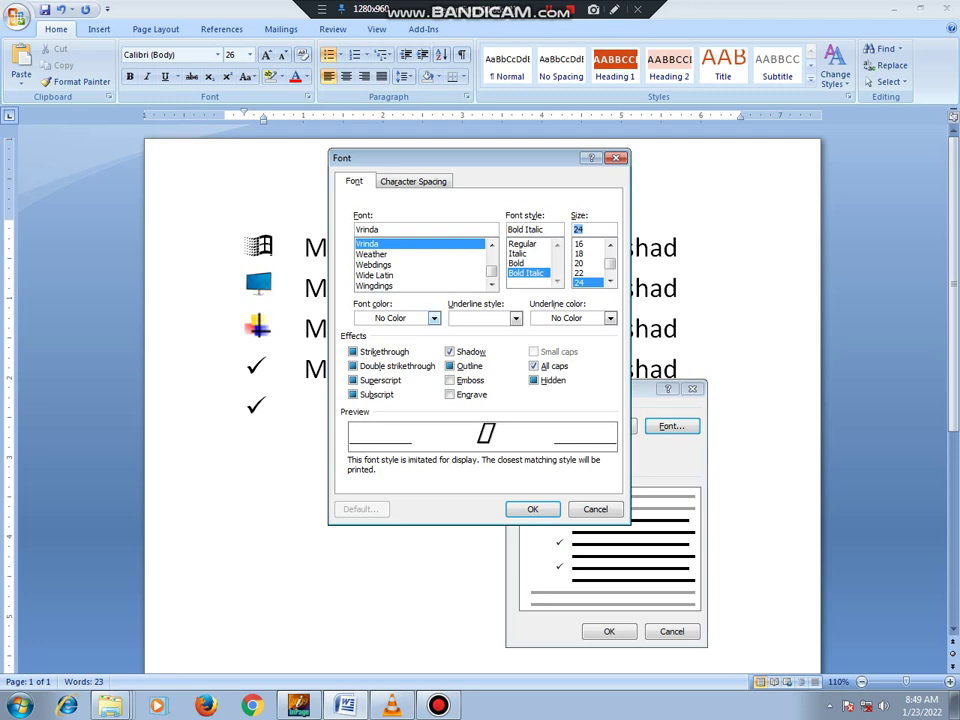
# - Color the bullet dark red and give it a solid underline in light red
pyautogui.click(434, 318)
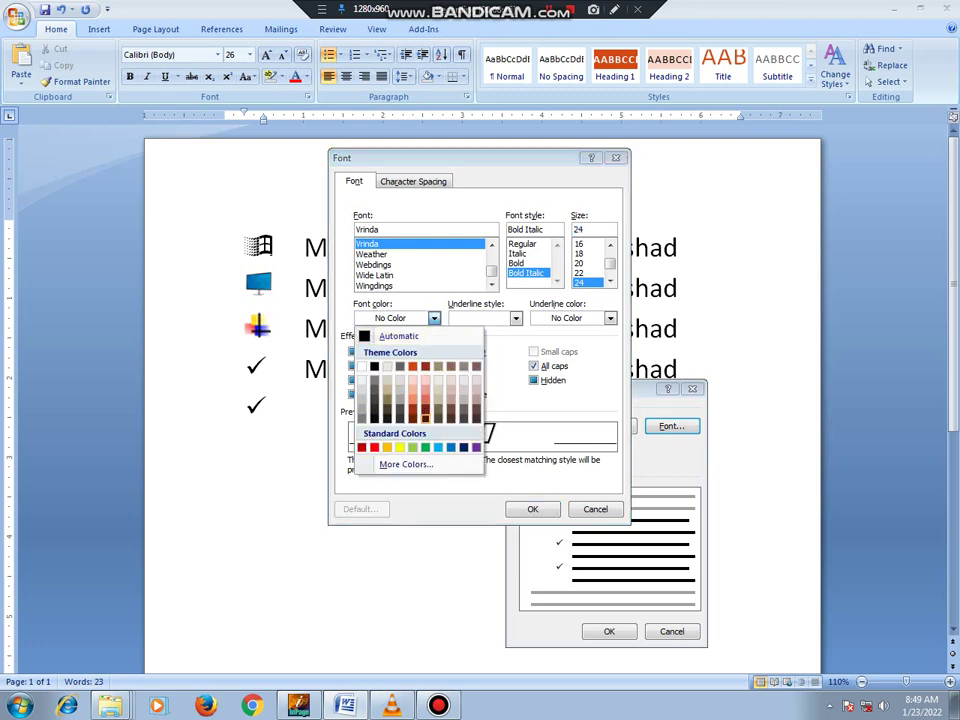
pyautogui.click(425, 416)
pyautogui.click(516, 318)
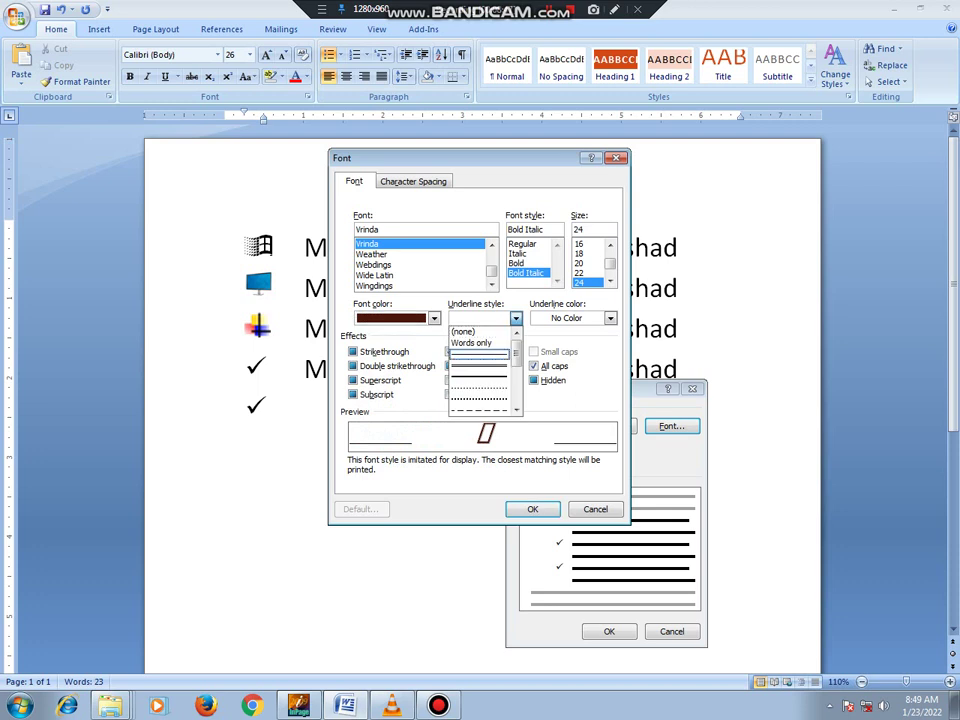
pyautogui.click(482, 388)
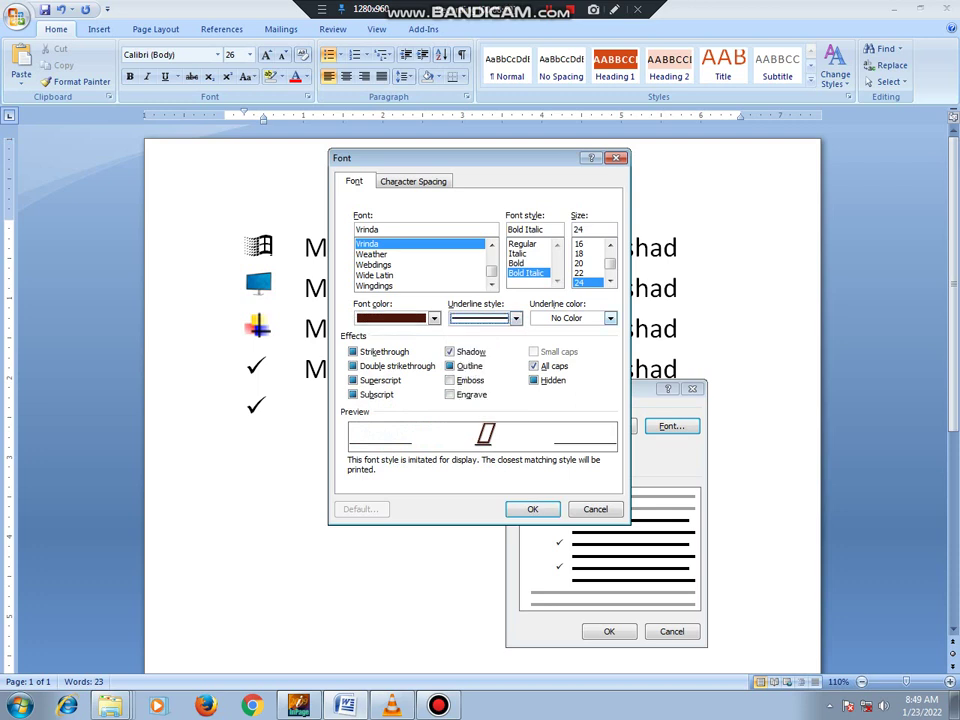
pyautogui.click(610, 318)
pyautogui.click(621, 394)
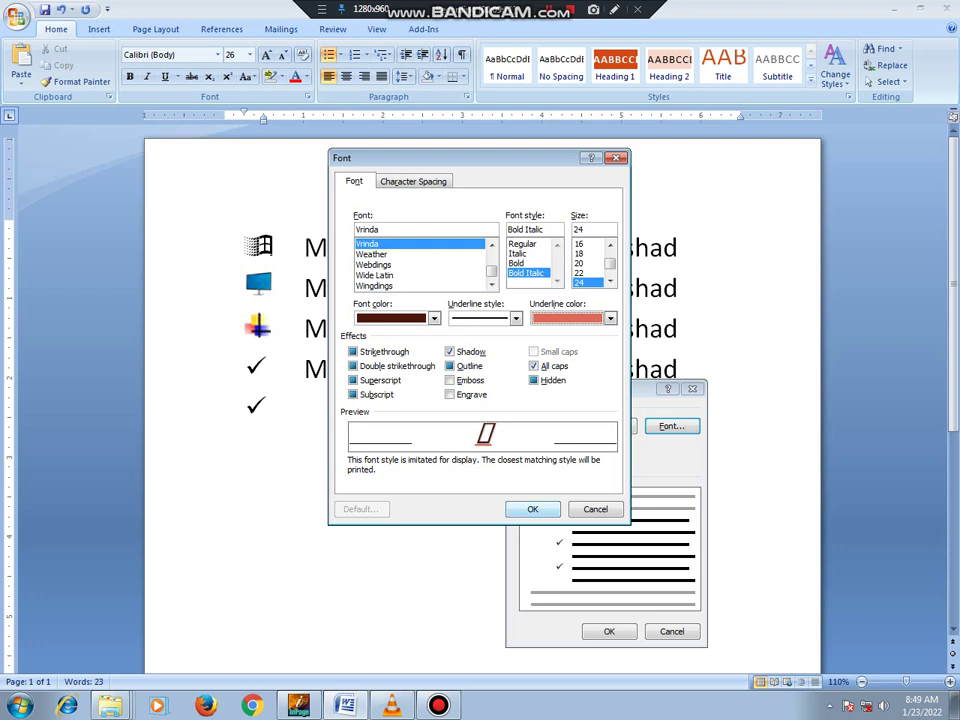
# - Accept the Font and Define New Bullet settings, then inspect the new bullets on lines 4 and 5
pyautogui.press('Return')
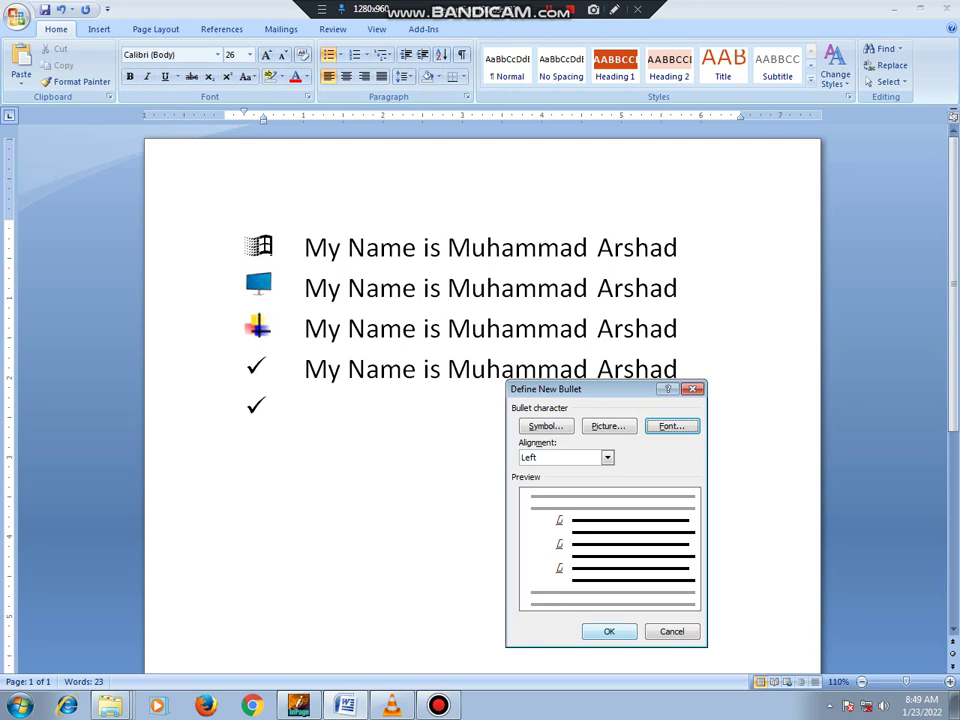
pyautogui.press('Return')
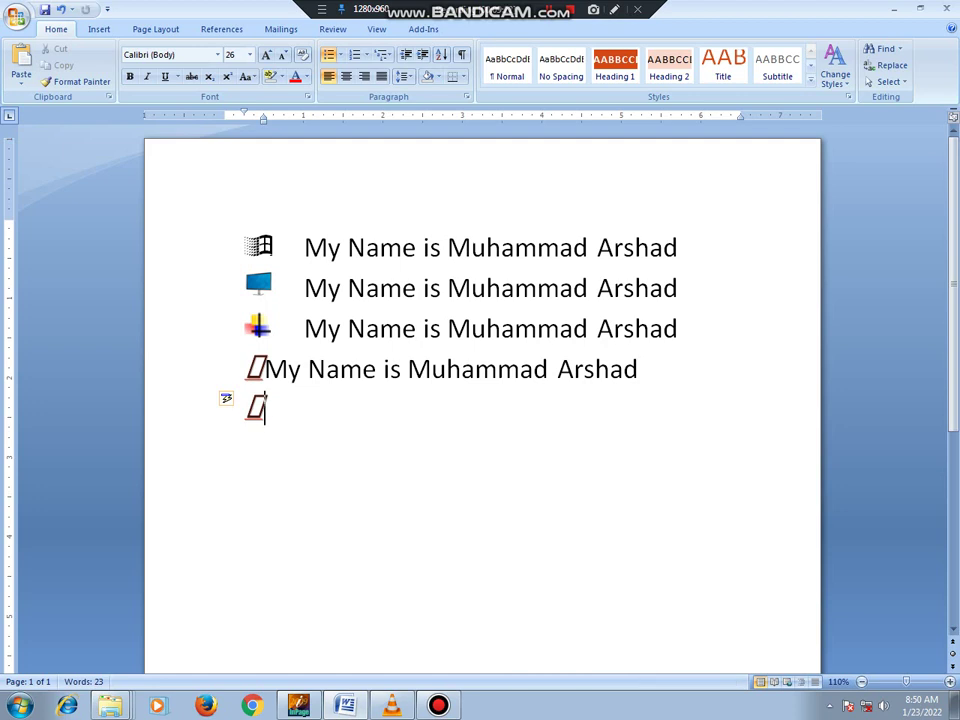
pyautogui.click(265, 369)
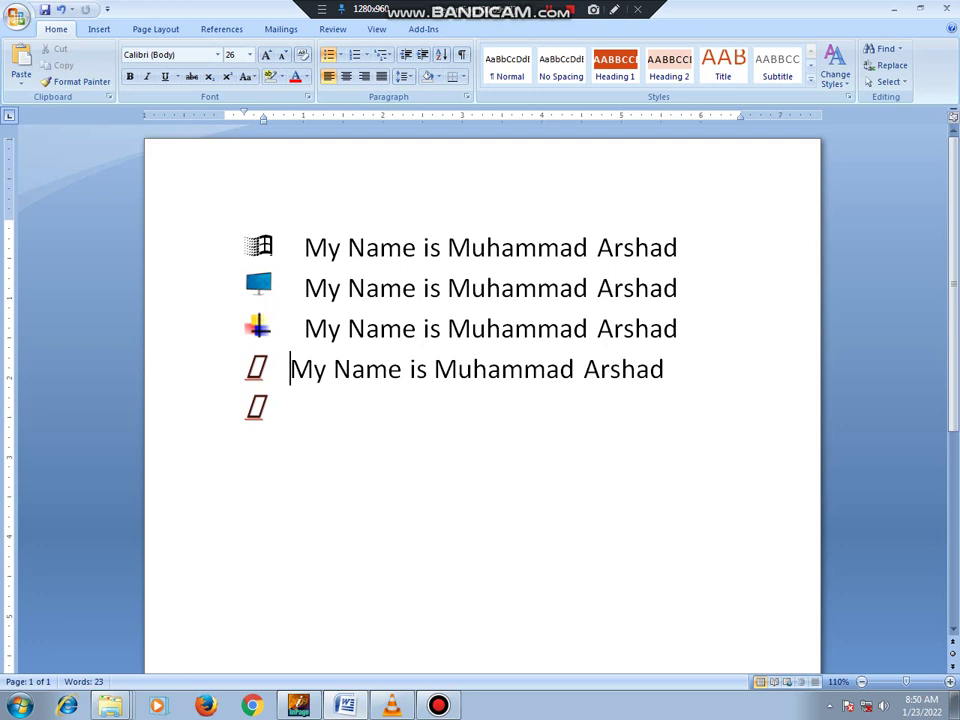
pyautogui.click(256, 368)
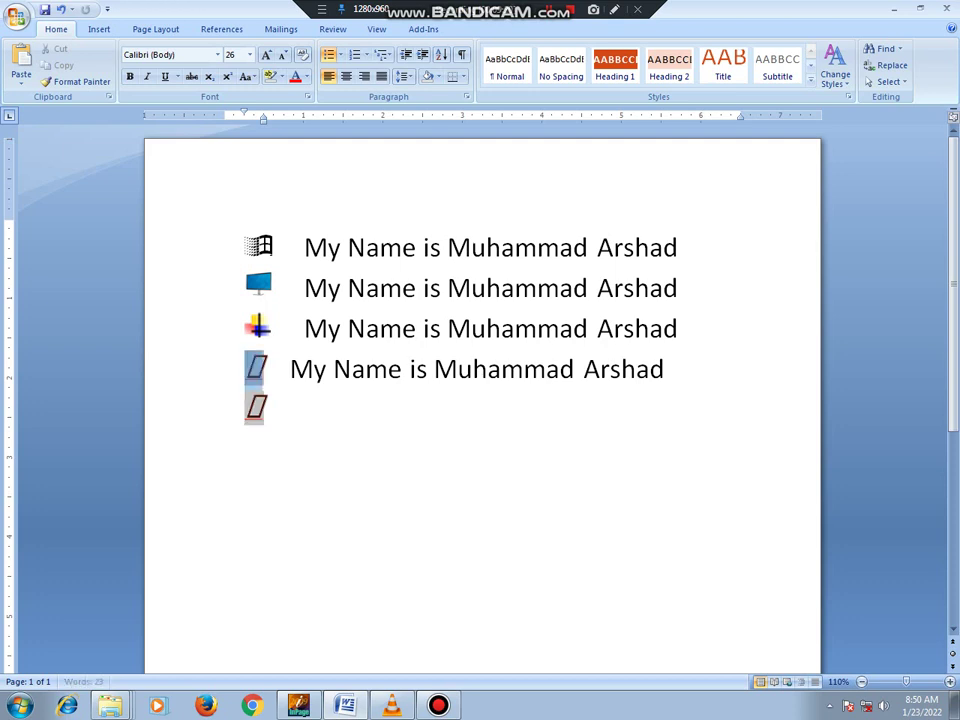
pyautogui.click(285, 368)
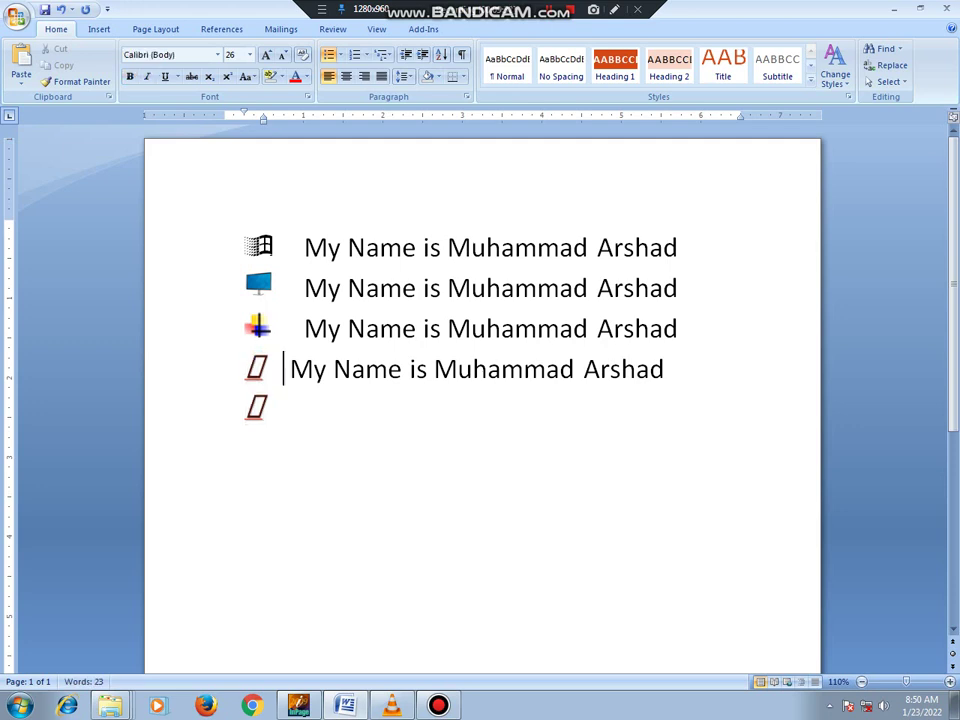